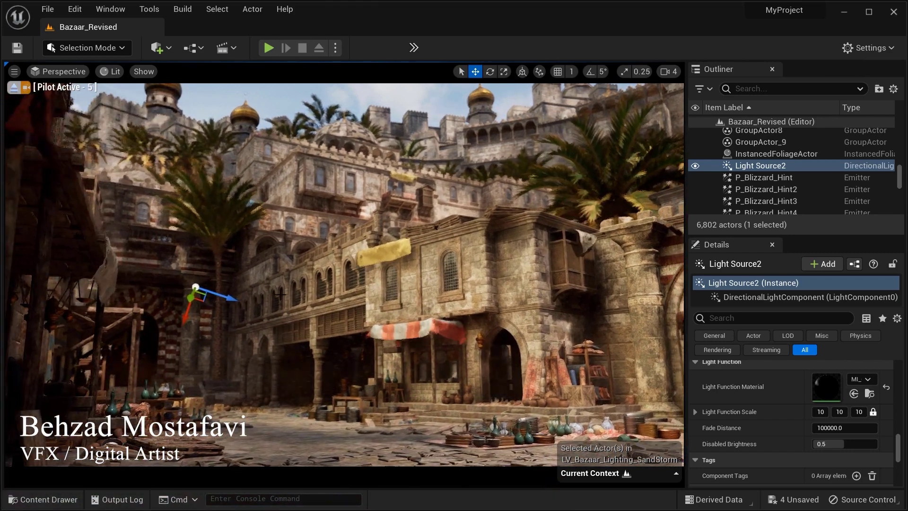
Step: Stop piloting Light Source2 and clear its Light Function Material to None
click(13, 88)
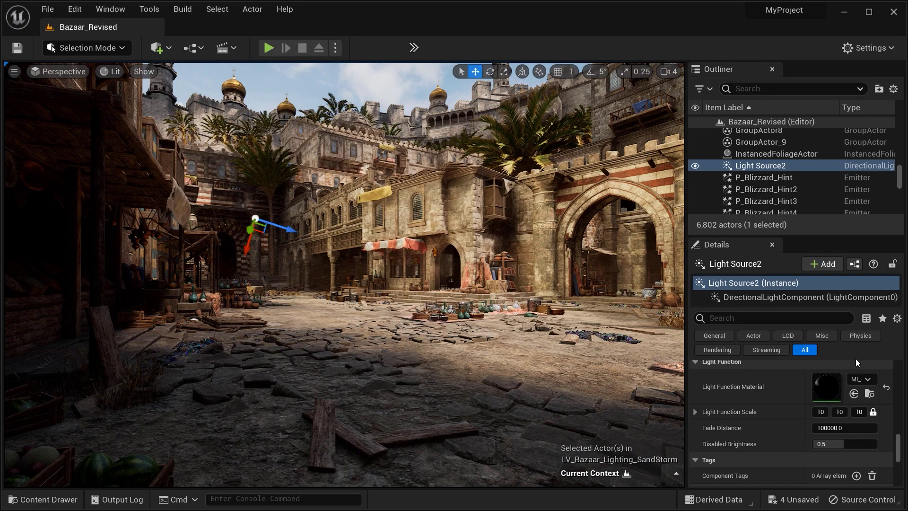
click(861, 379)
click(804, 171)
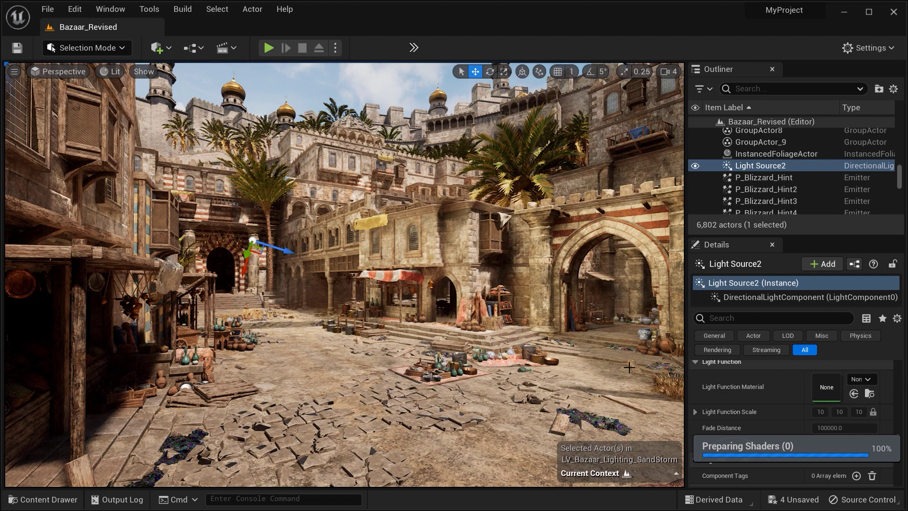
Step: Search 'mi_Cl' and assign MI_Cloud_LightFunction as Light Source2's light function material
click(859, 382)
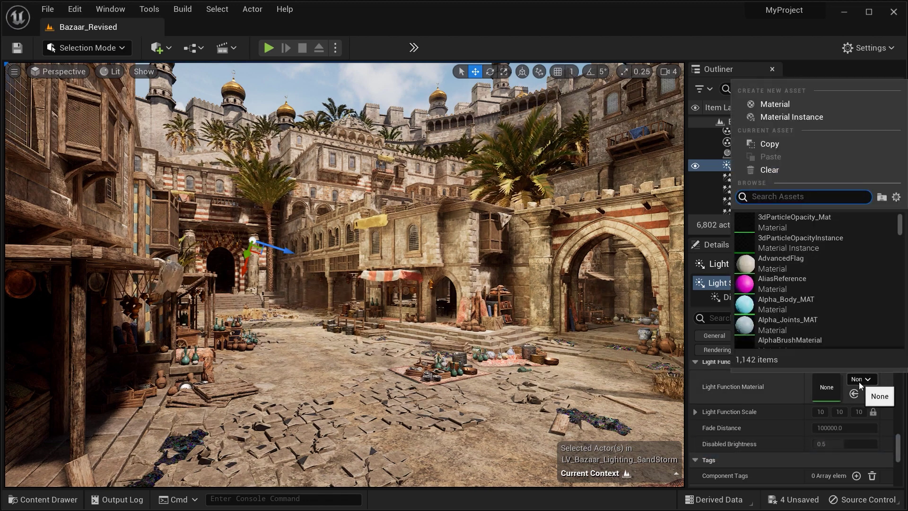
text(mi_Cl)
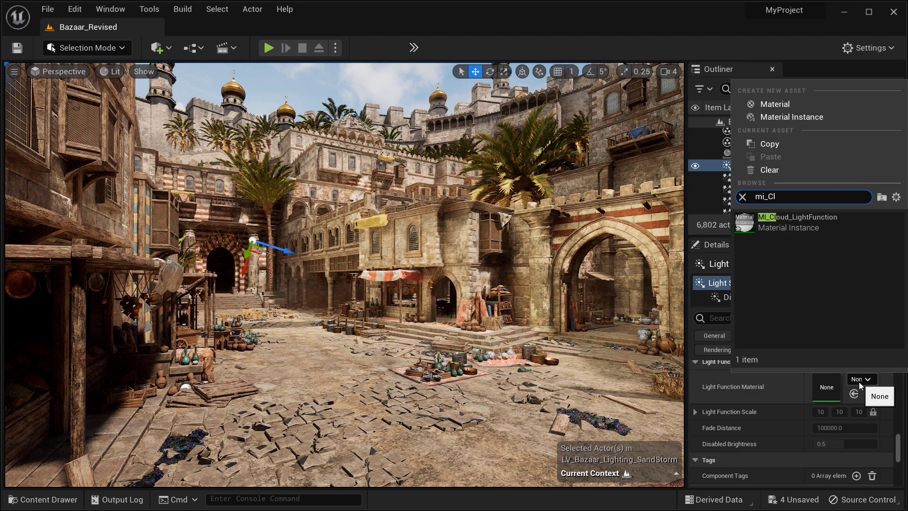
click(821, 221)
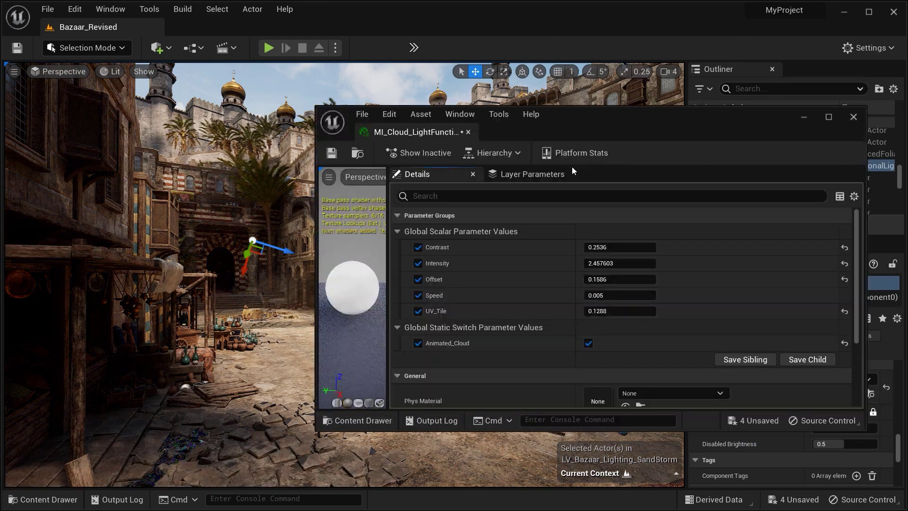
Step: Adjust the cloud Contrast in the material instance editor, then undo the edit
drag(617, 118, 790, 80)
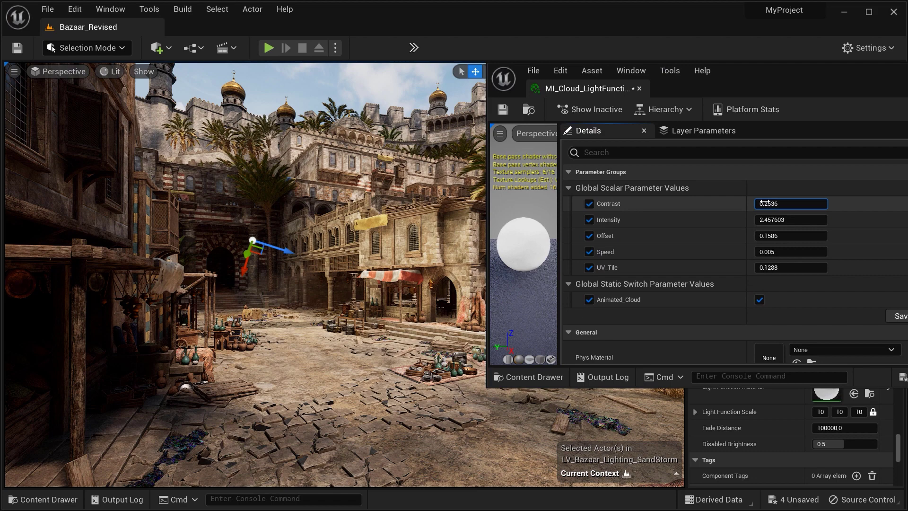
drag(791, 203, 799, 203)
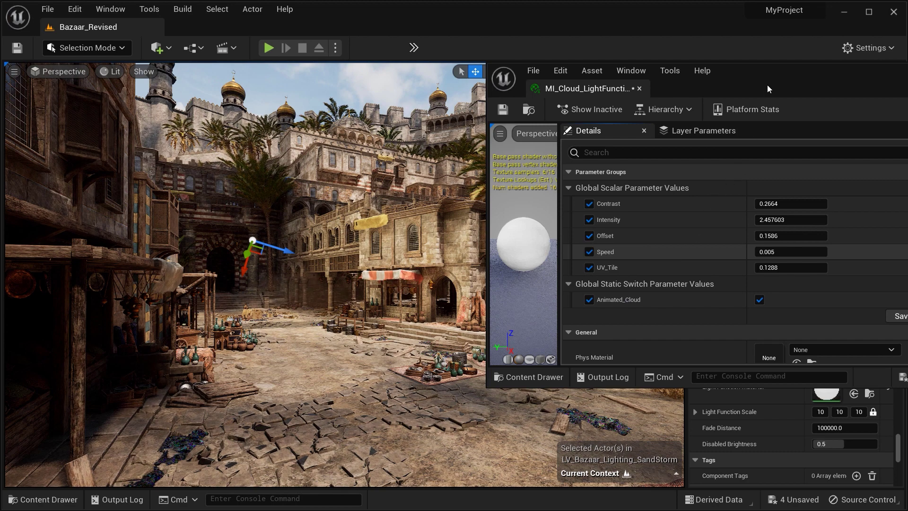
drag(766, 83, 592, 122)
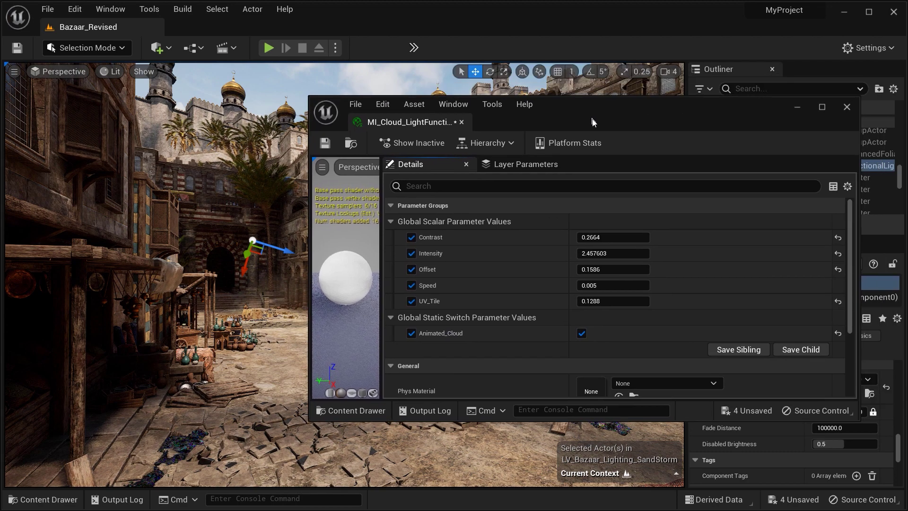
key(ctrl+z)
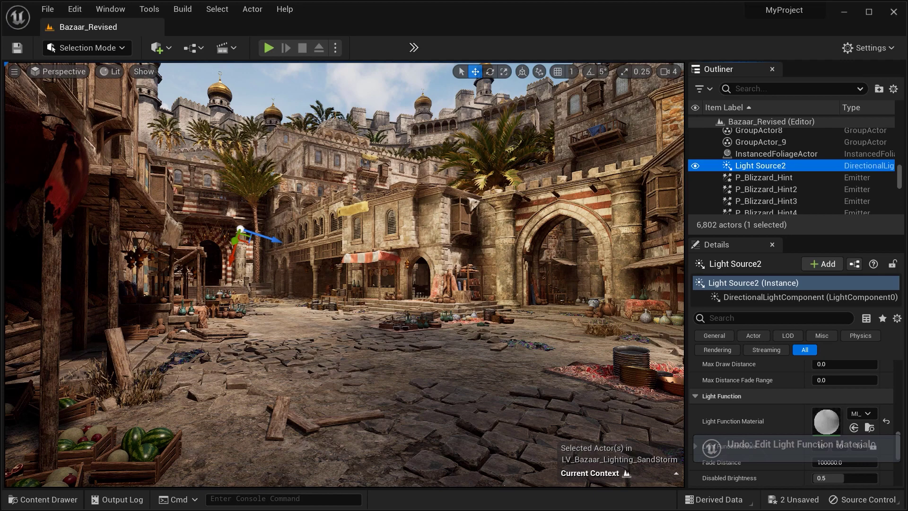
Step: Move to a new bazaar view and clear Light Source2's Light Function Material again
right_drag(327, 348, 322, 352)
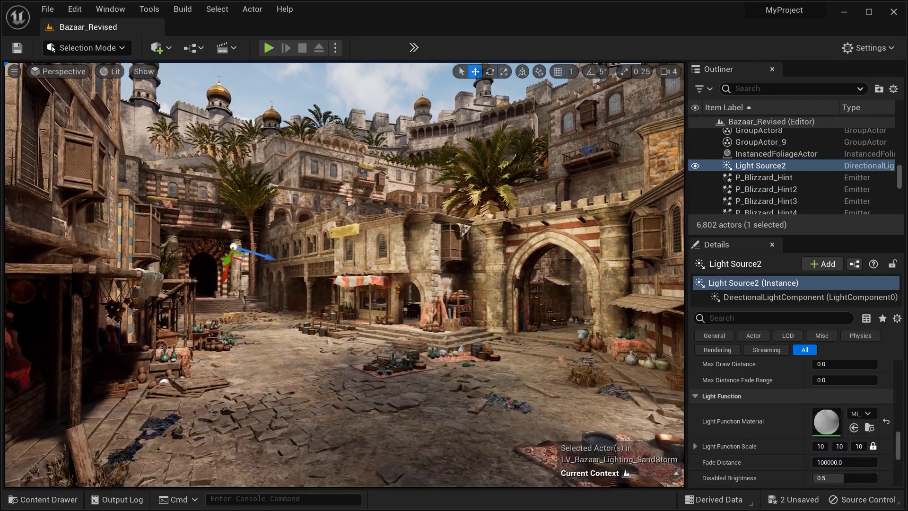
click(861, 413)
click(688, 236)
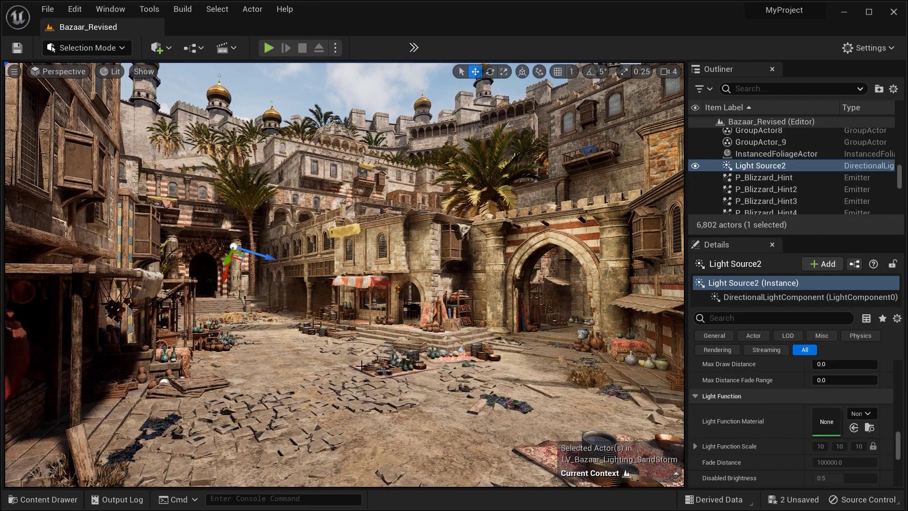
Step: Preview the T_TilingNoise03 texture from the Cloud folder, then close it without saving
key(ctrl+space)
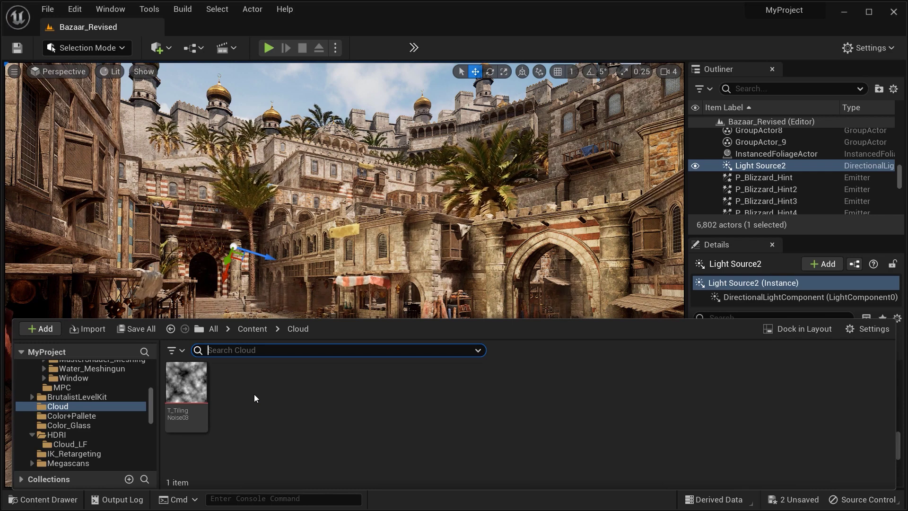
mouse_move(198, 387)
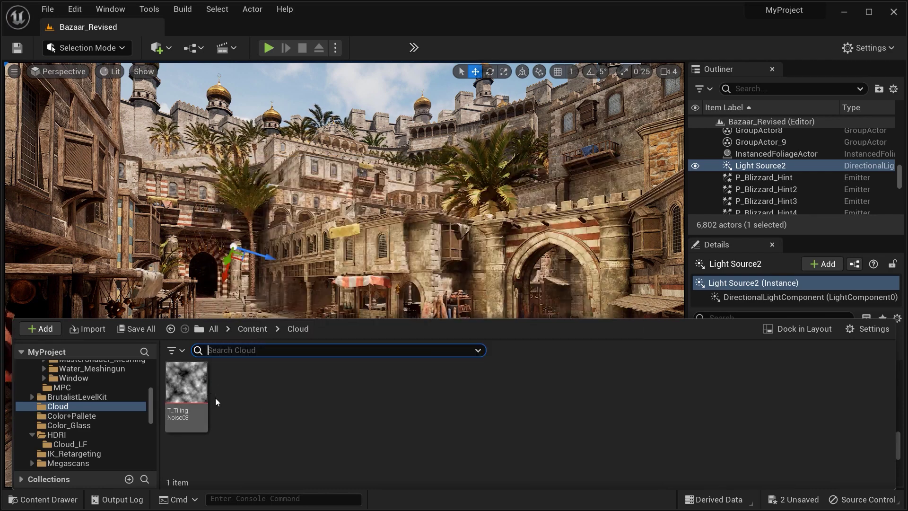
double_click(196, 397)
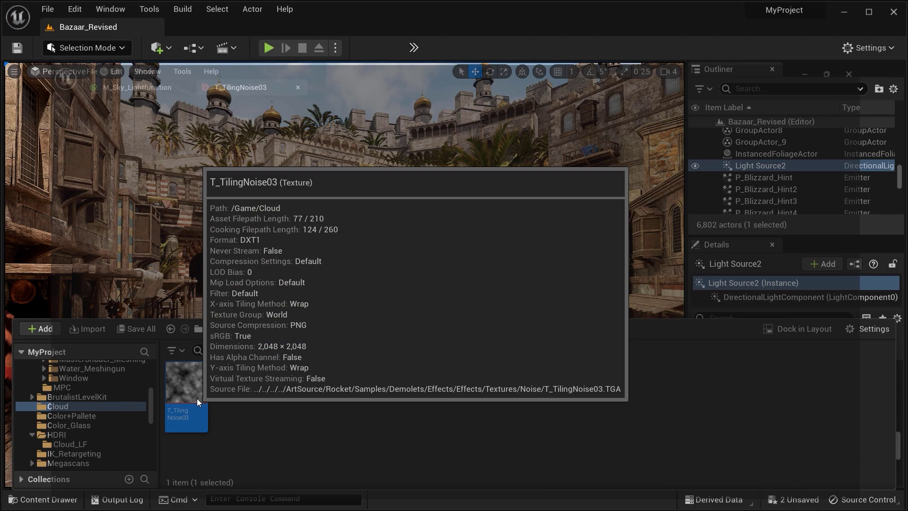
click(896, 10)
click(543, 289)
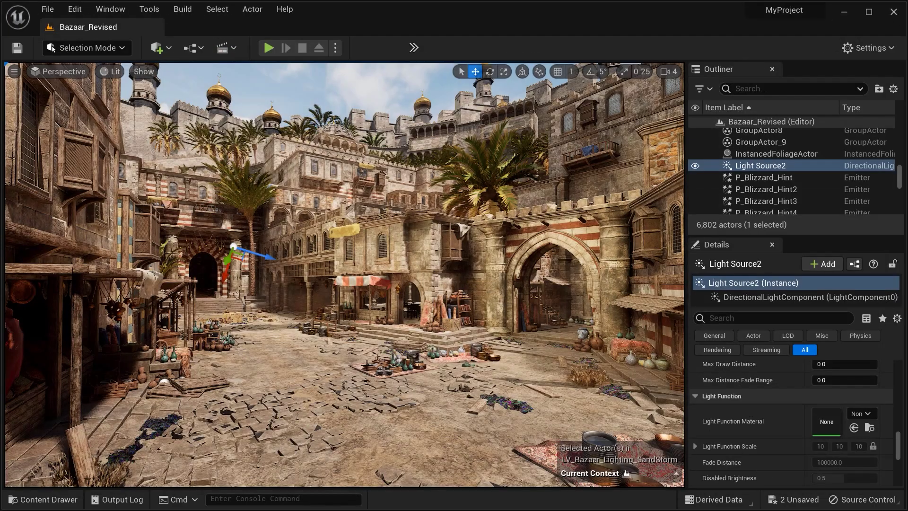
Step: Create a new Material in the Cloud folder named M_Cloud_LightFunction
key(ctrl+space)
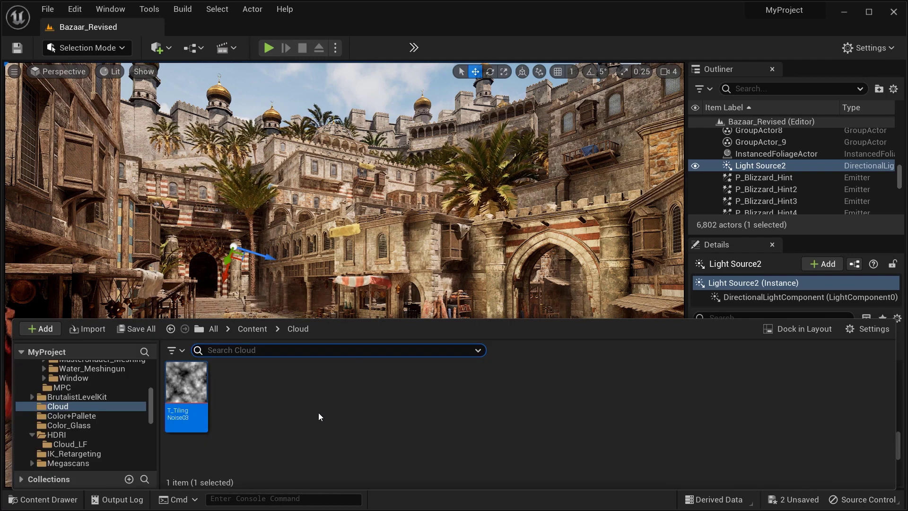
right_click(319, 413)
click(370, 186)
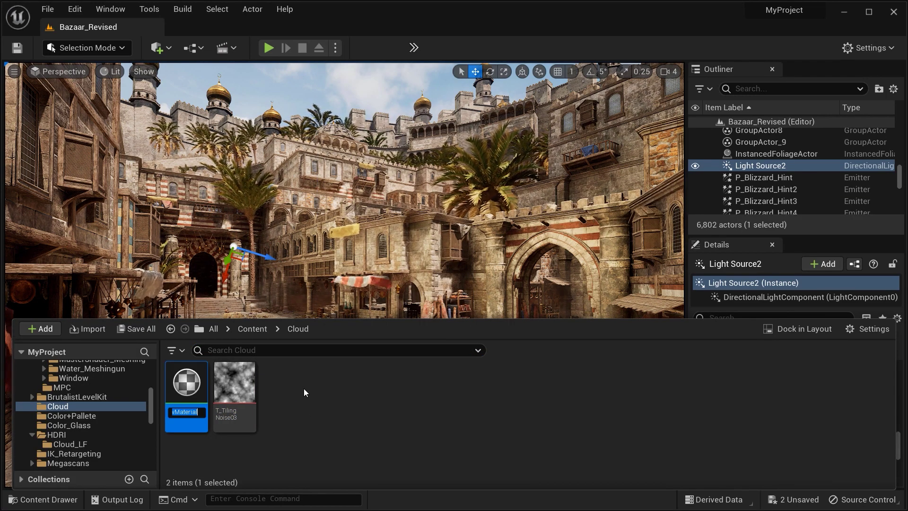
text(M_)
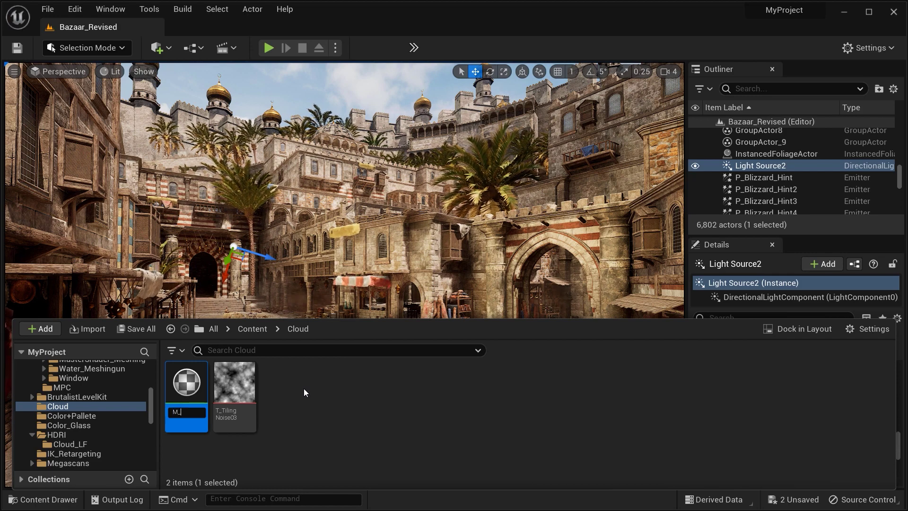
text(Cloud_)
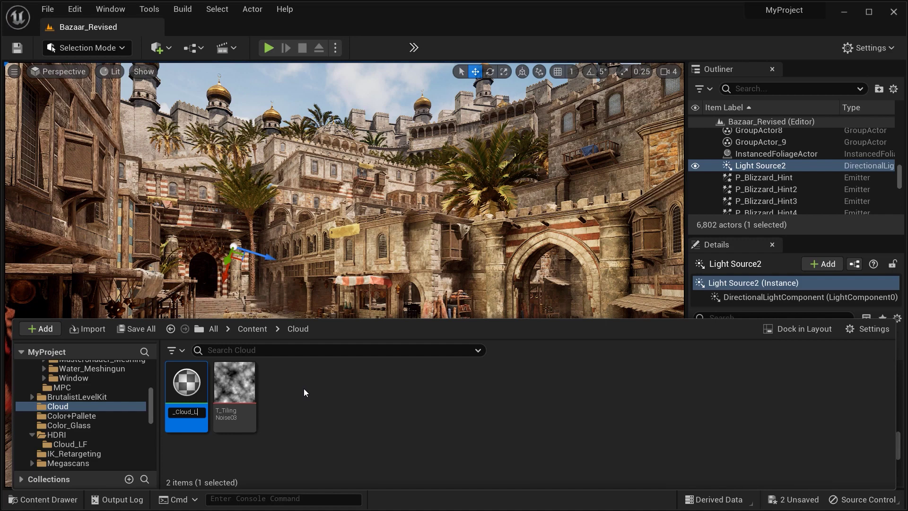
text(Light)
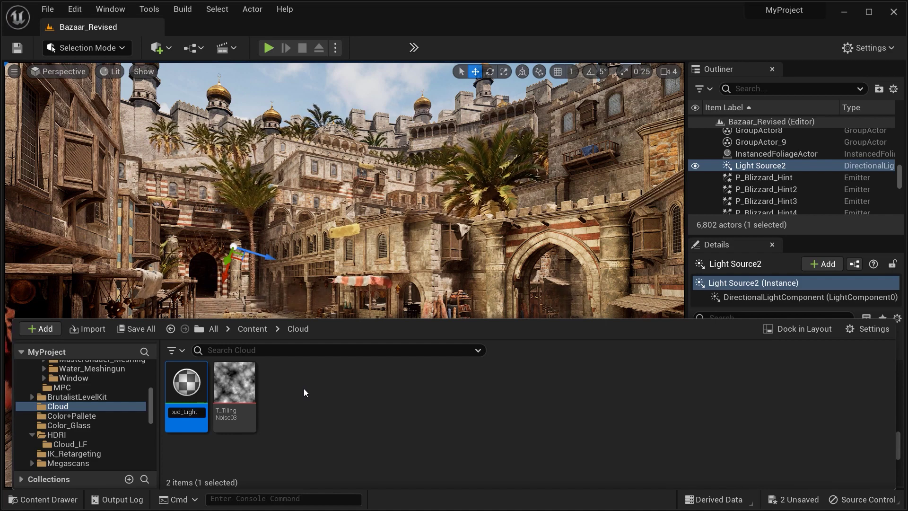
text(Function)
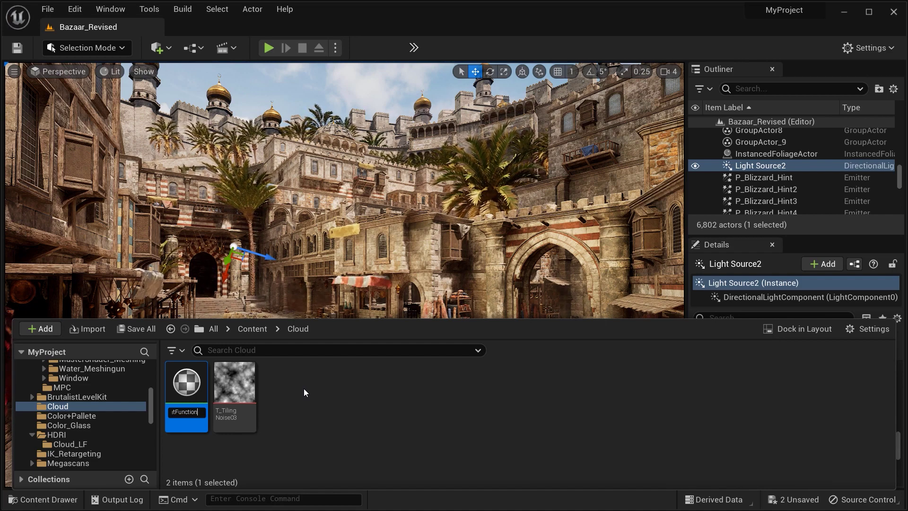
key(Return)
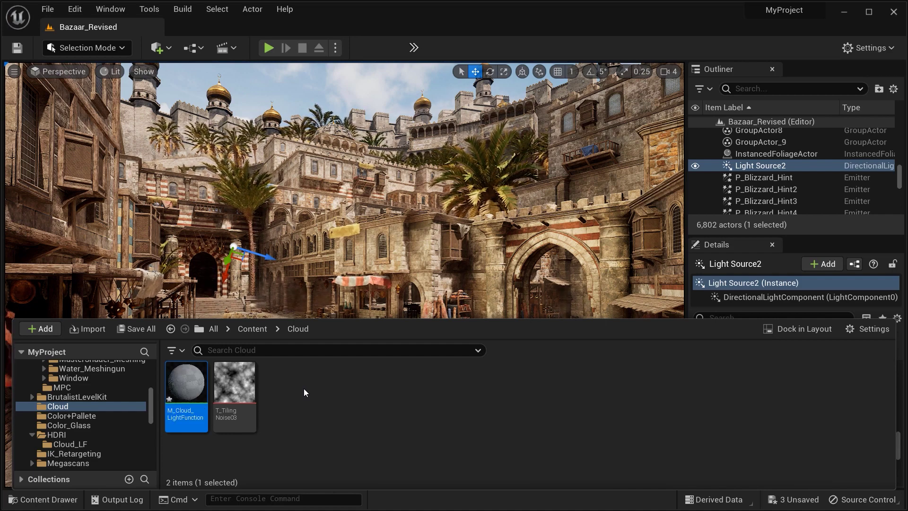
Step: Open M_Cloud_LightFunction, set Material Domain to Light Function, and clear space left of the output
double_click(203, 381)
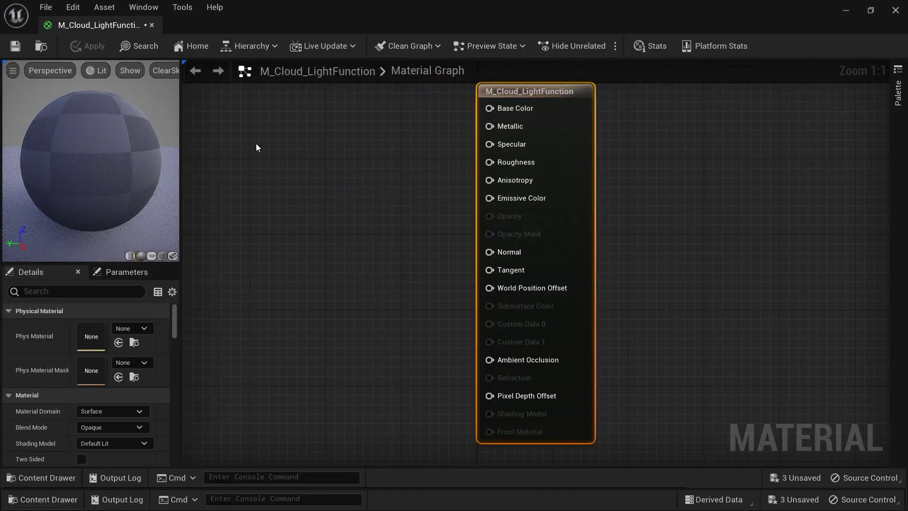
right_drag(427, 211, 486, 227)
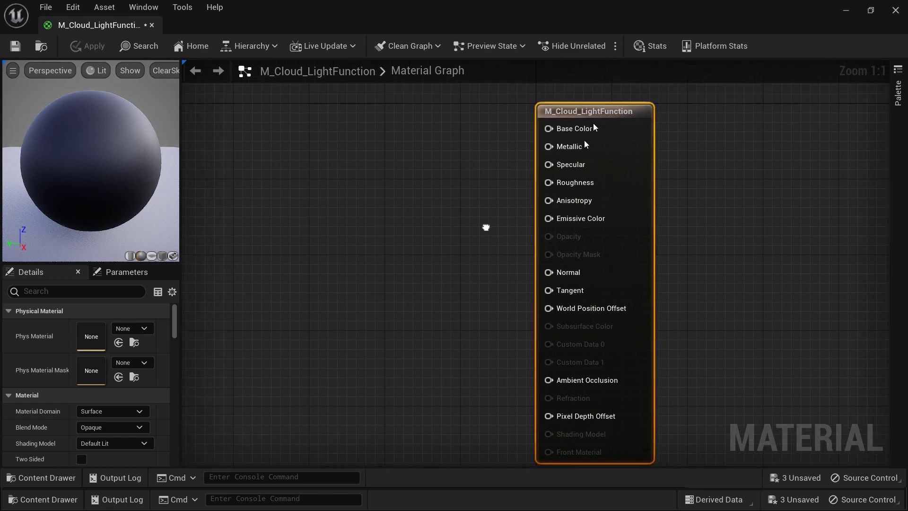
click(142, 412)
click(126, 444)
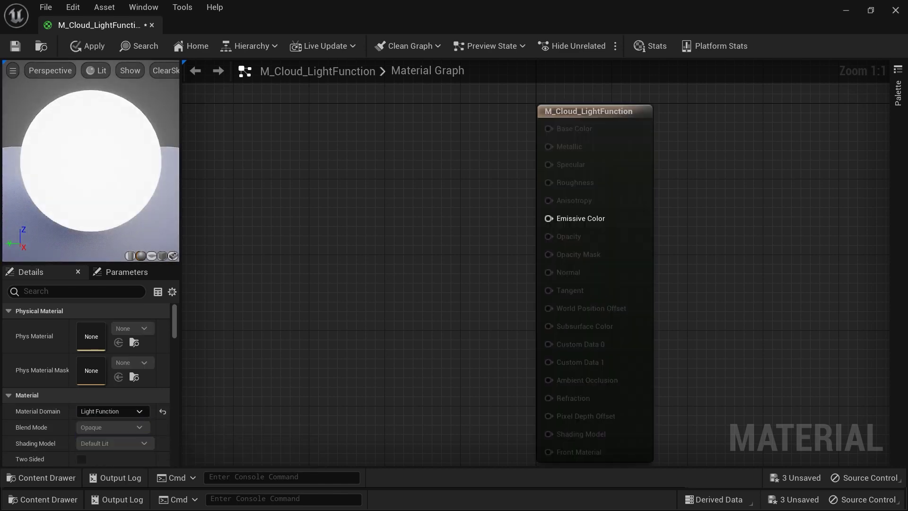
right_drag(380, 304, 453, 282)
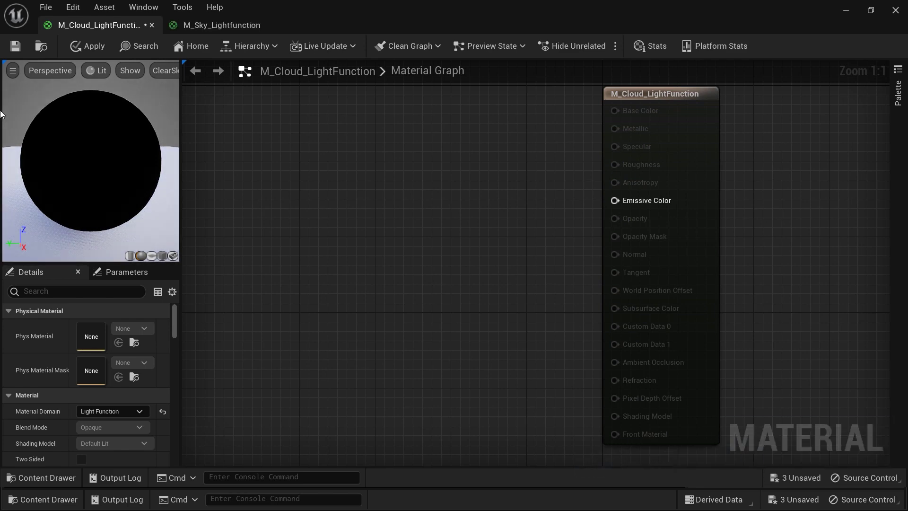
right_drag(280, 203, 499, 248)
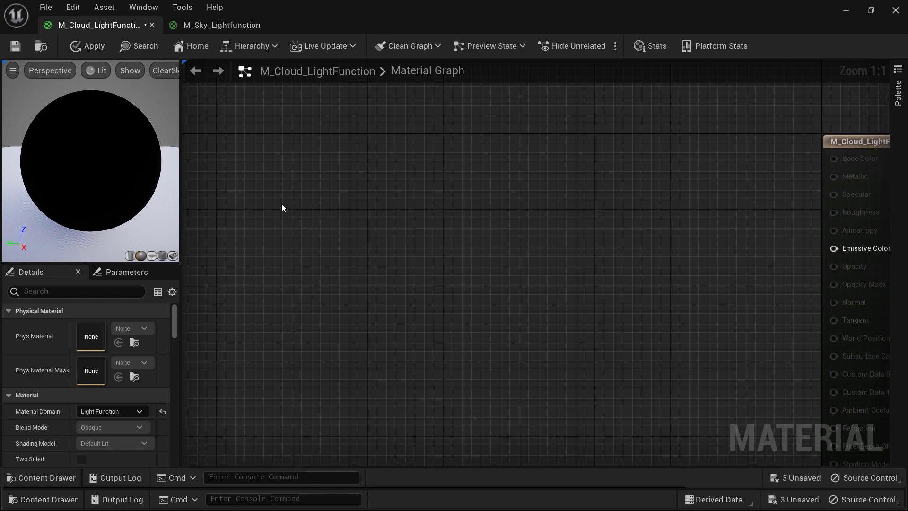
scroll(282, 205, down, 7)
scroll(282, 204, up, 4)
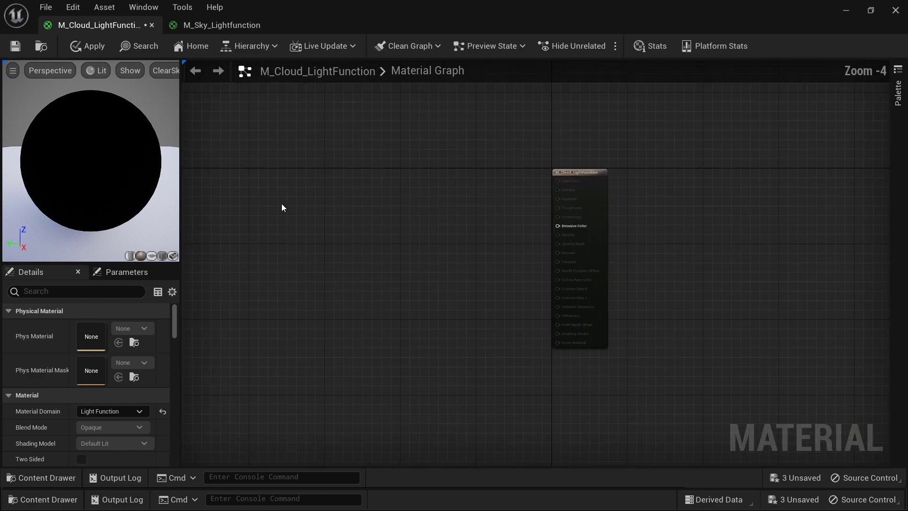
right_drag(282, 207, 439, 216)
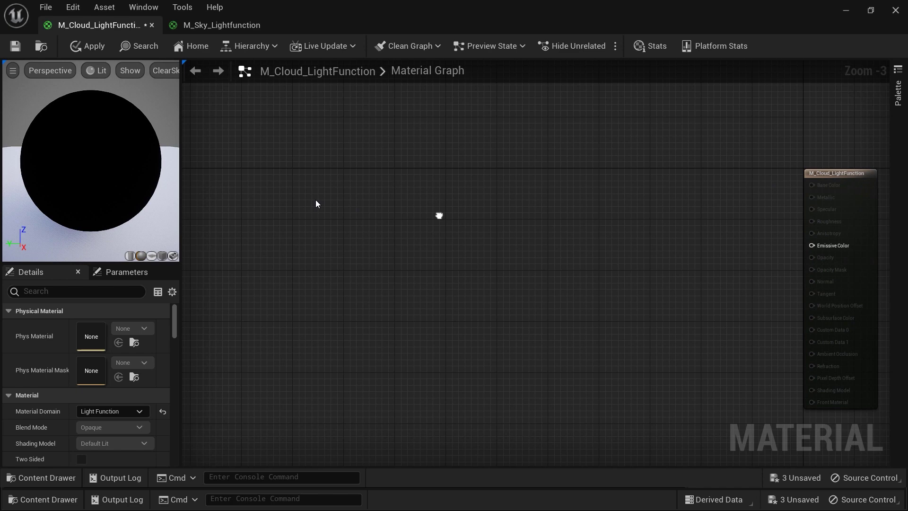
Step: Add a TextureCoordinate node to the material graph
right_click(301, 210)
text(c)
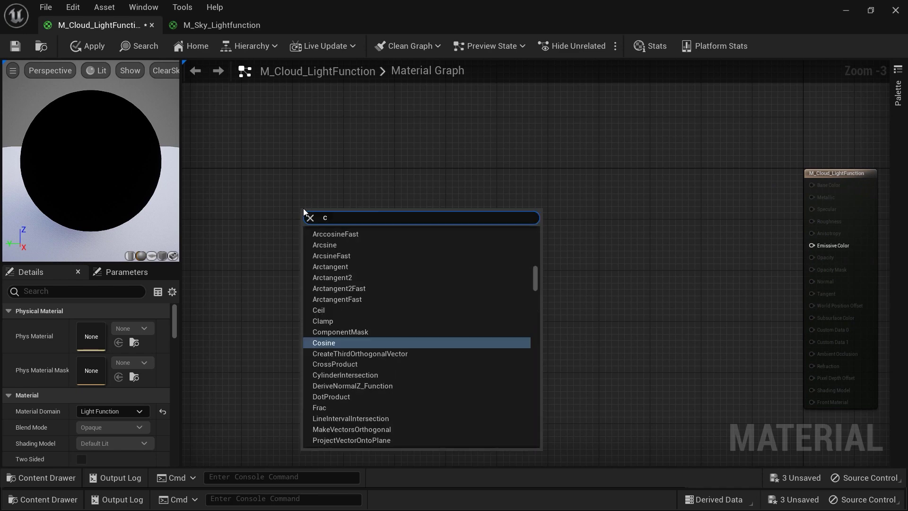
text(oor)
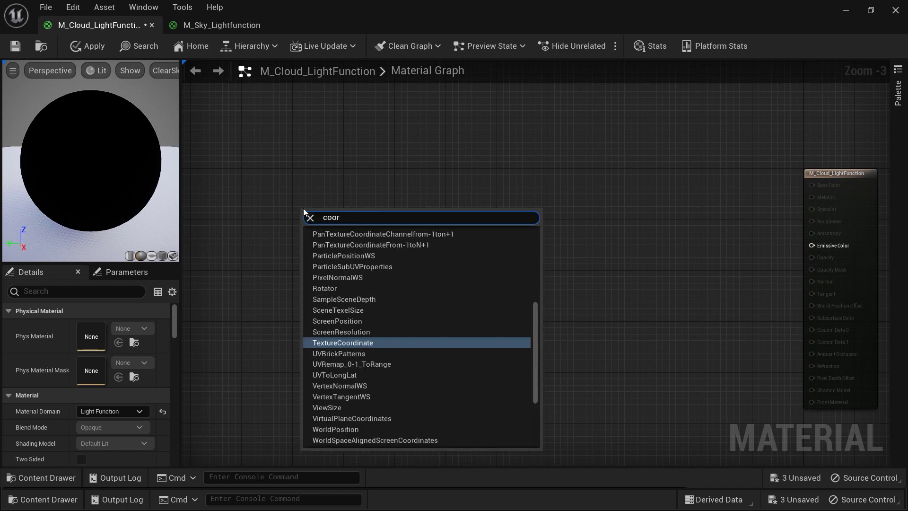
click(331, 344)
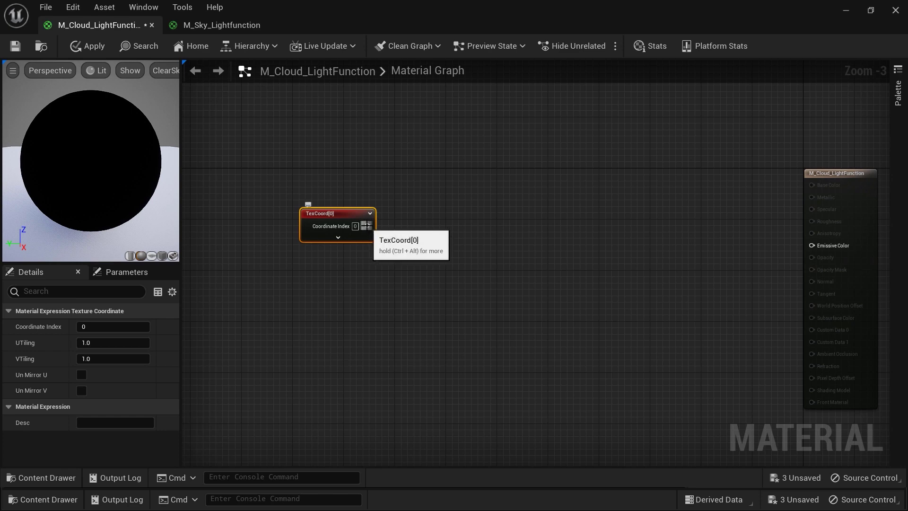
Step: Place a constant below TexCoord and convert it to a UV_Tile parameter of 0.5
key(1)
click(421, 187)
drag(434, 201, 329, 274)
right_click(329, 274)
click(387, 38)
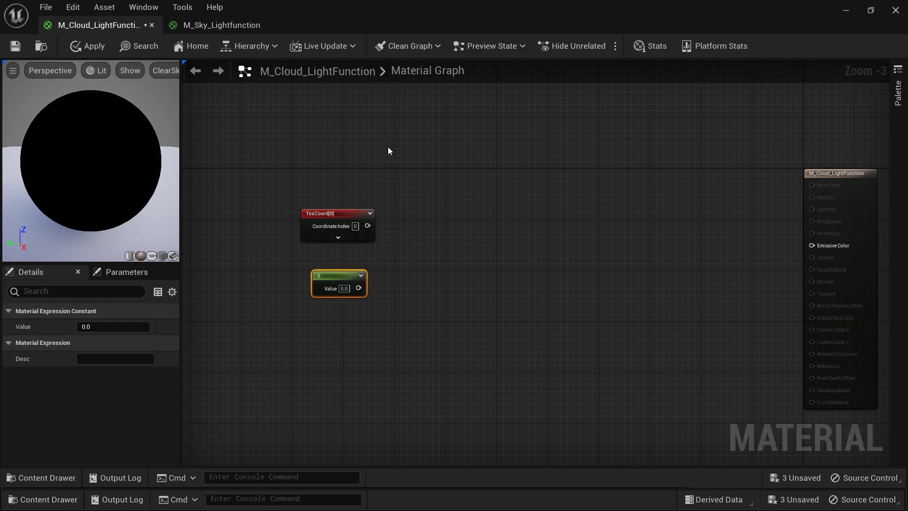
text(U)
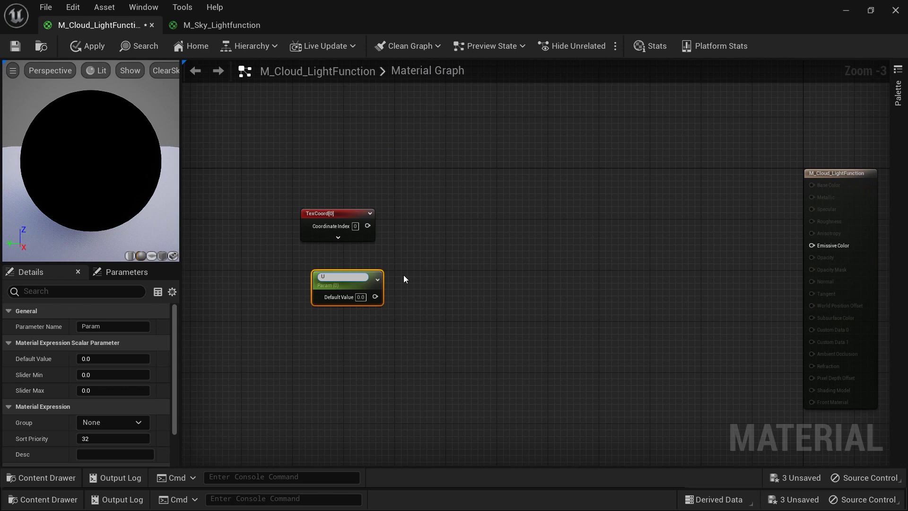
text(V_Tile)
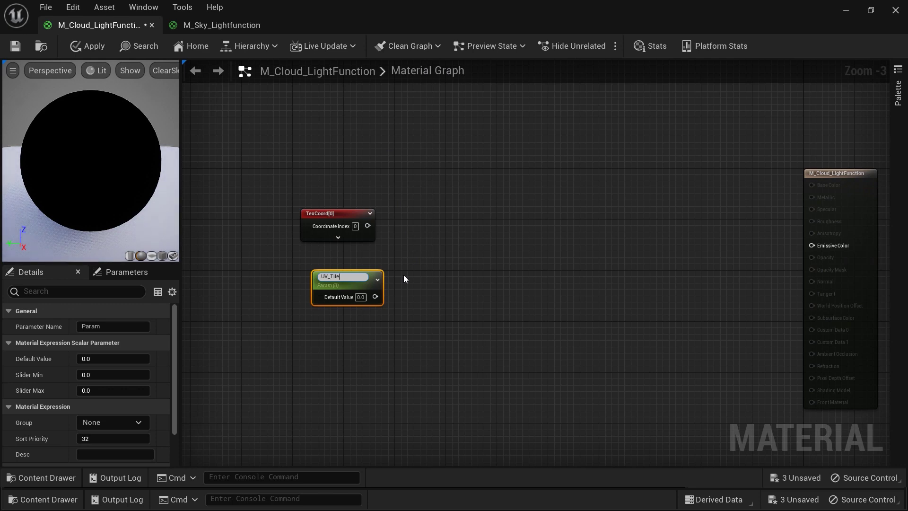
key(Return)
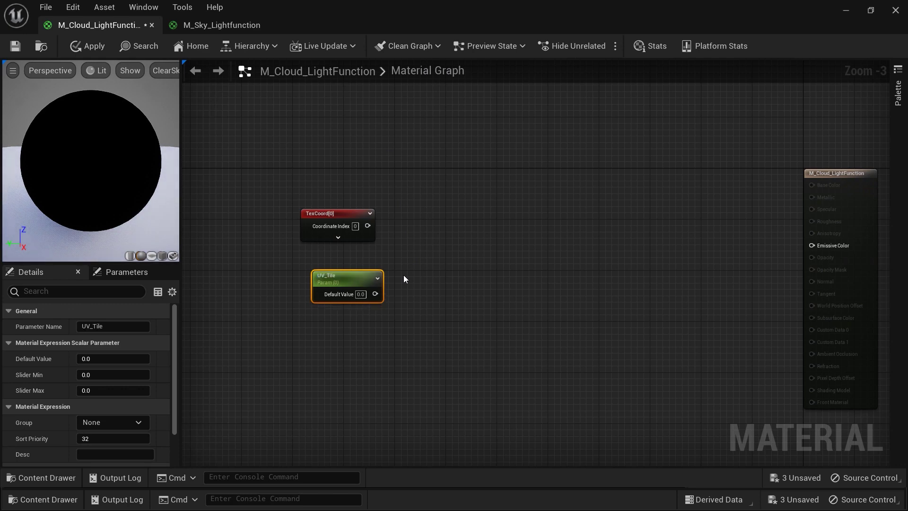
Step: Add a Multiply node with TexCoord into A and UV_Tile into B
click(437, 232)
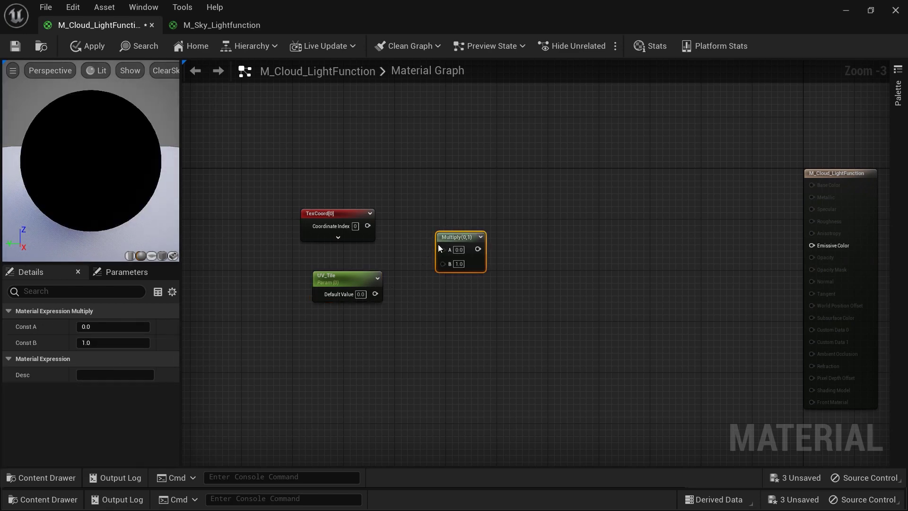
drag(437, 244, 409, 238)
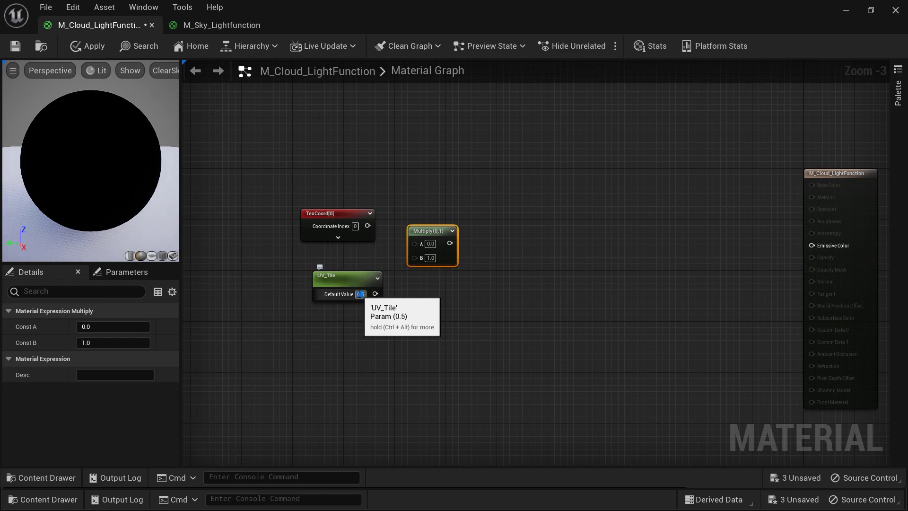
drag(375, 294, 412, 258)
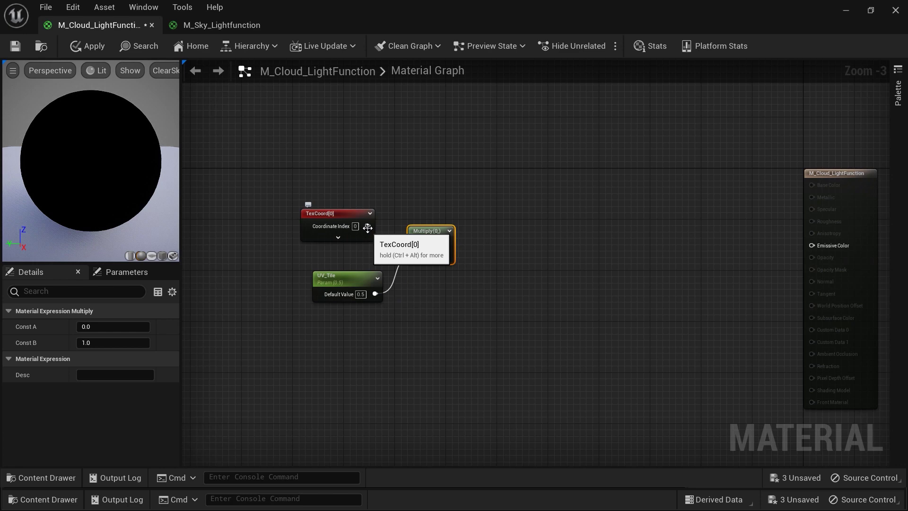
drag(367, 226, 489, 303)
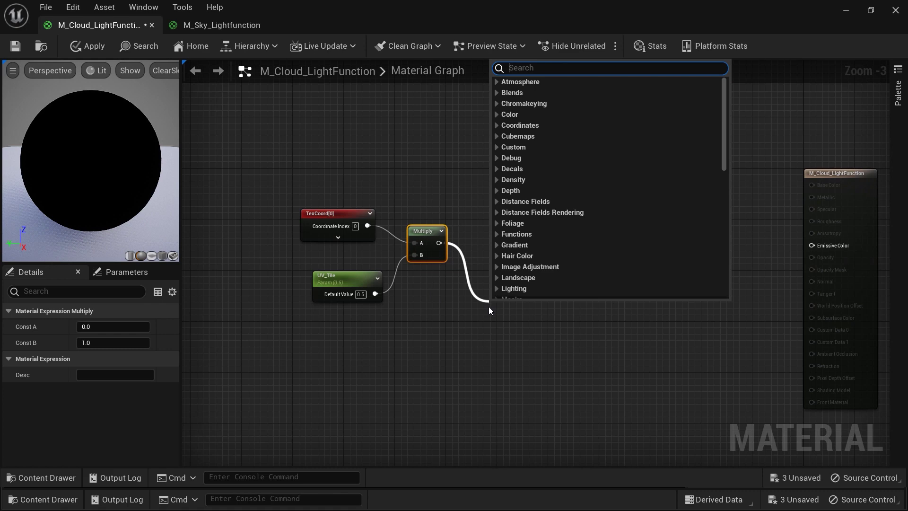
Step: Add an Add node fed by the Multiply output
text(add)
click(515, 124)
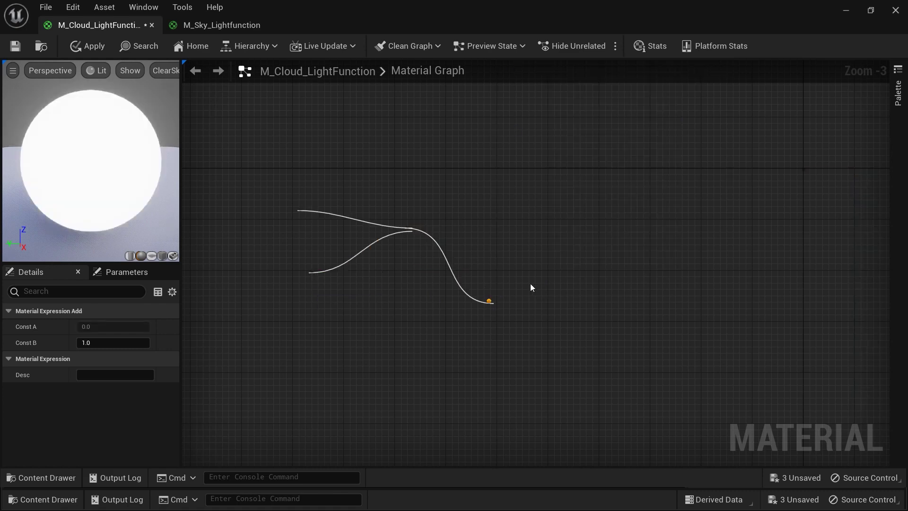
mouse_move(506, 312)
mouse_down()
mouse_move(507, 288)
mouse_move(502, 307)
mouse_up()
right_drag(458, 330, 482, 318)
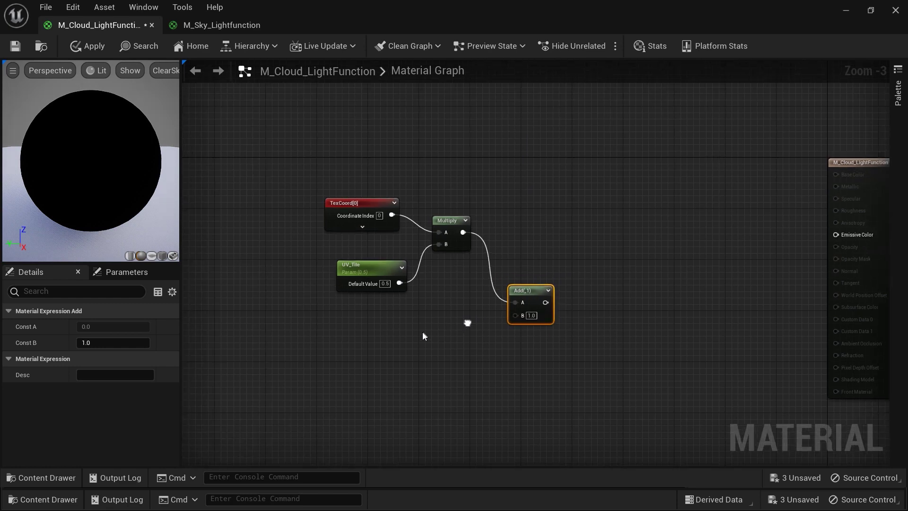
Step: Create an Offset scalar parameter of 0.005 and wire it into the Add node's B
click(382, 347)
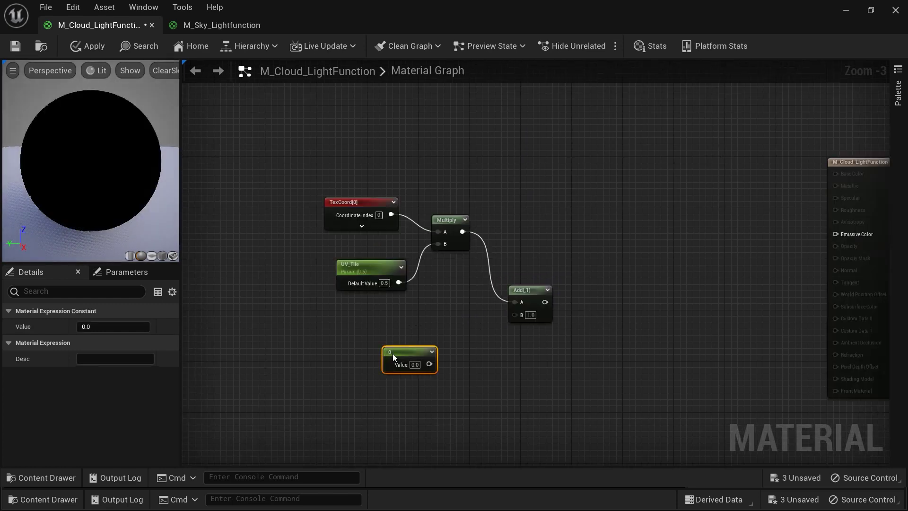
drag(388, 357, 367, 347)
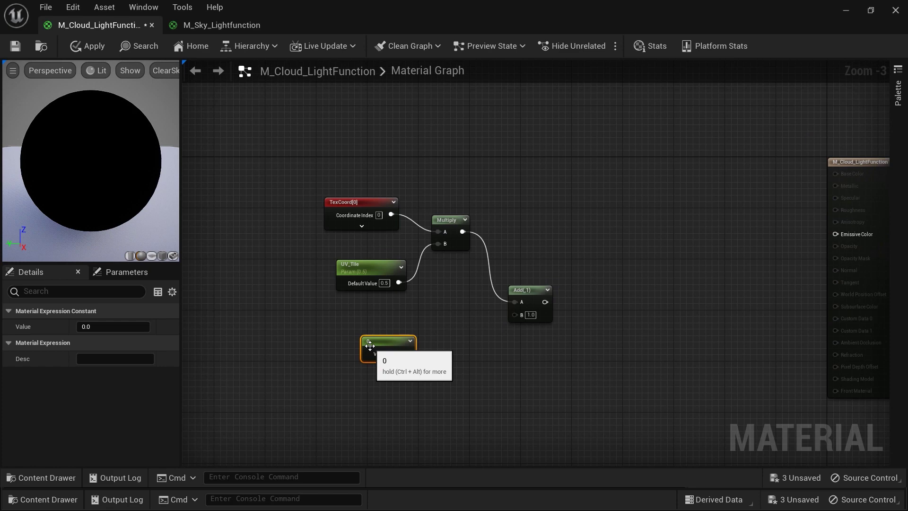
right_click(379, 343)
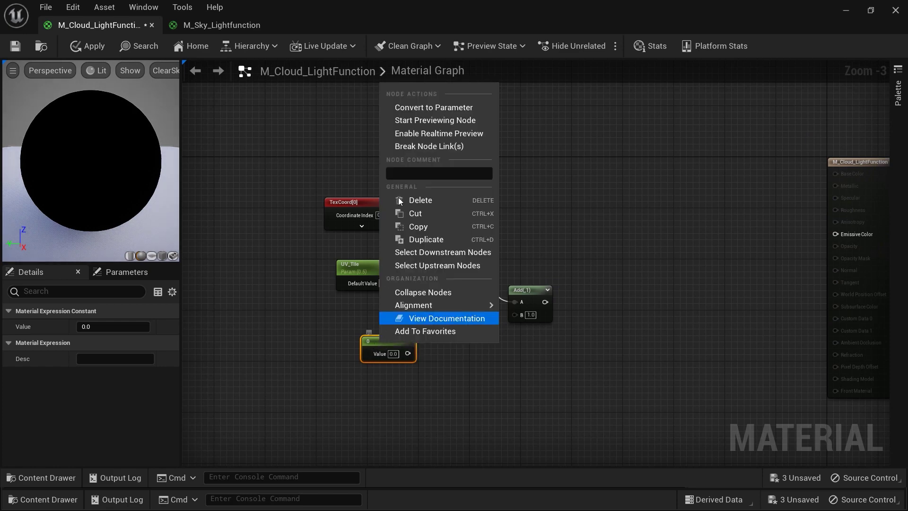
click(434, 114)
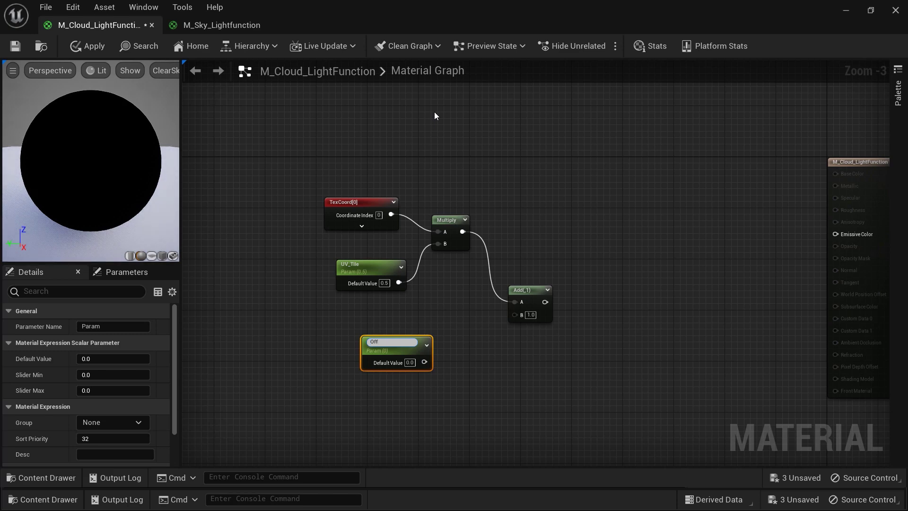
key(Return)
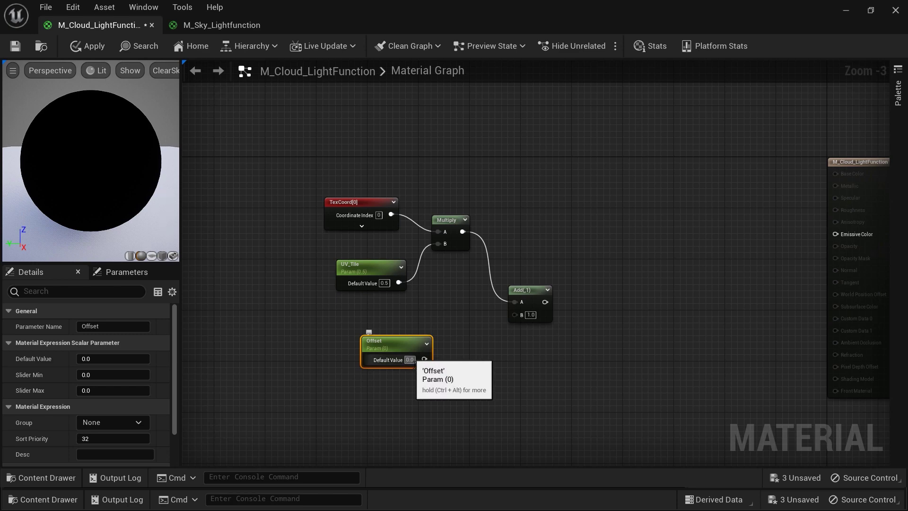
text(0.005)
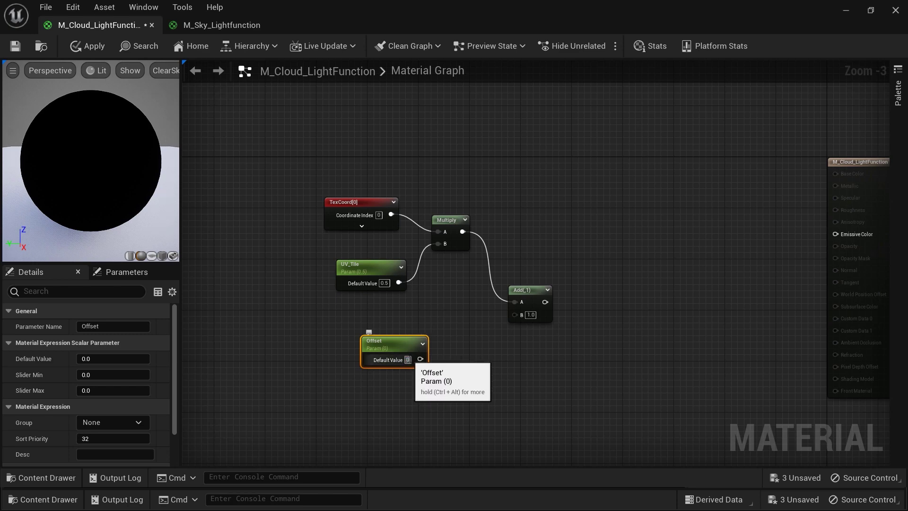
key(Return)
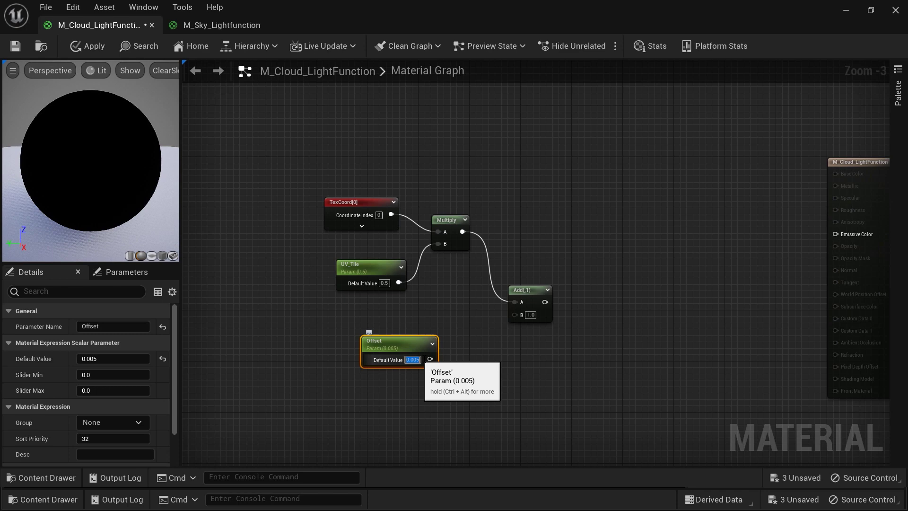
drag(430, 359, 515, 315)
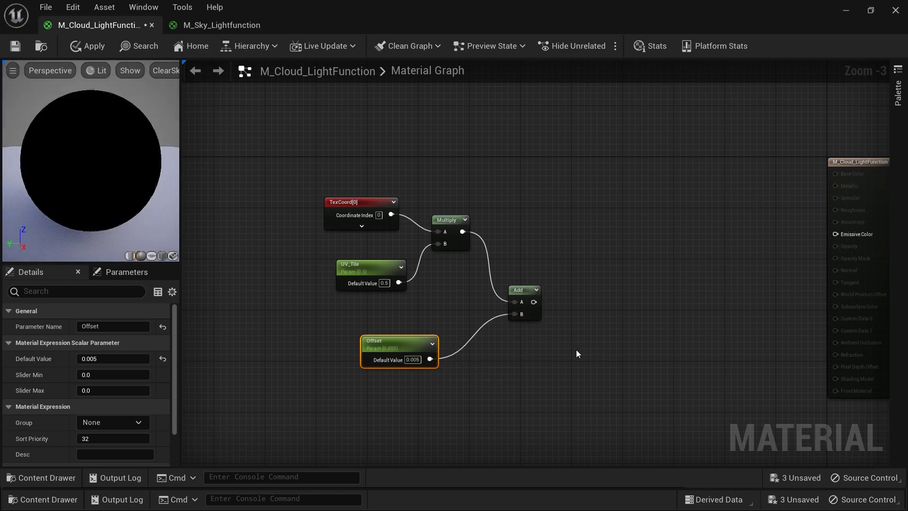
Step: Frame the graph and shift all five nodes to the left
key(Home)
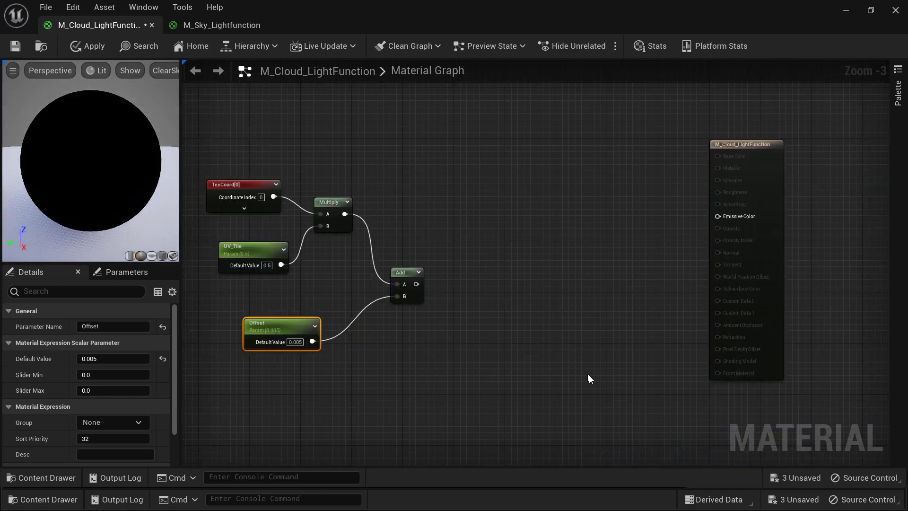
drag(471, 386, 203, 178)
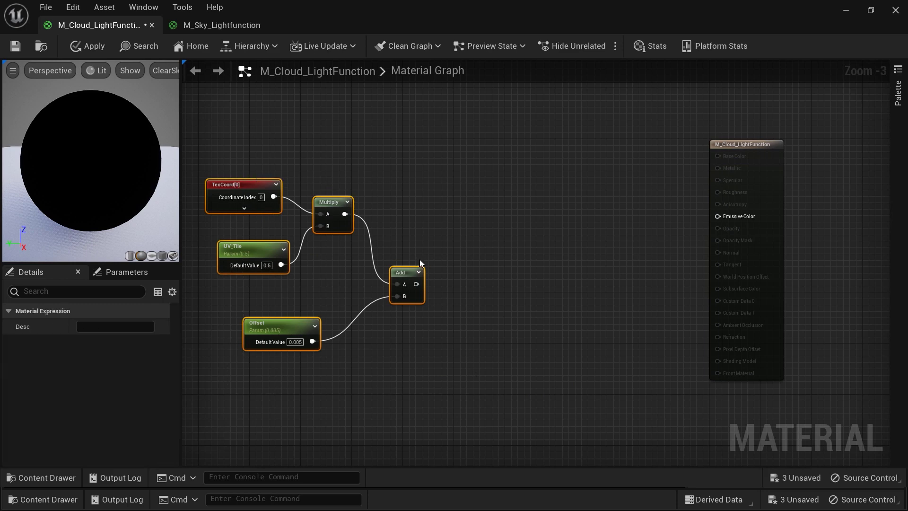
drag(398, 277, 302, 265)
Step: Add a Panner node and wire the Add result into its Coordinate
click(425, 233)
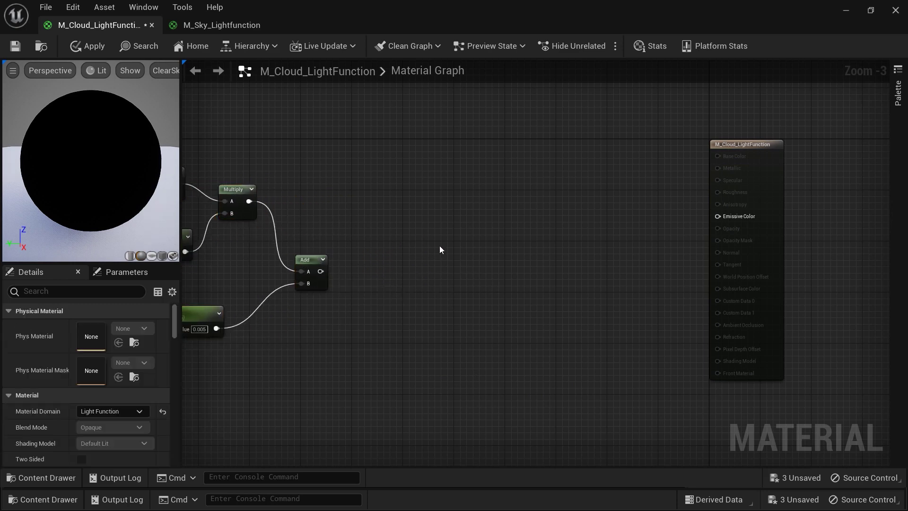
right_click(441, 245)
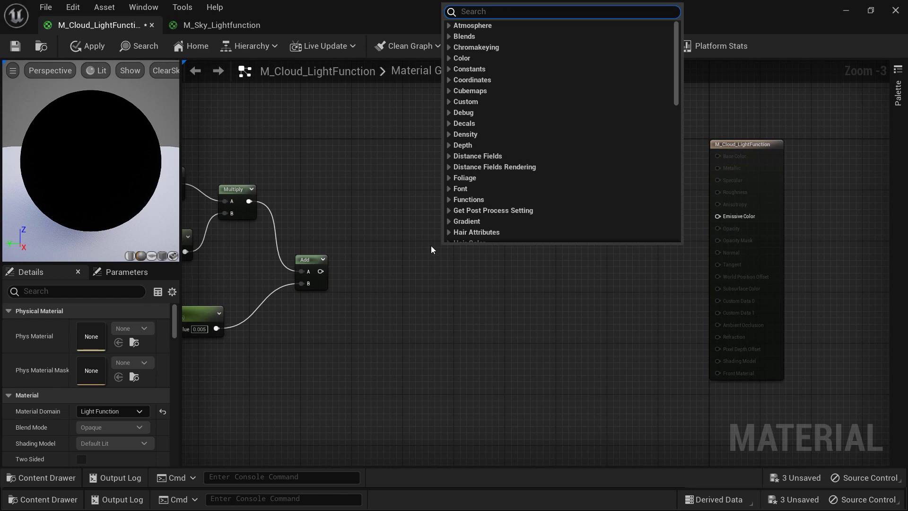
text(pann)
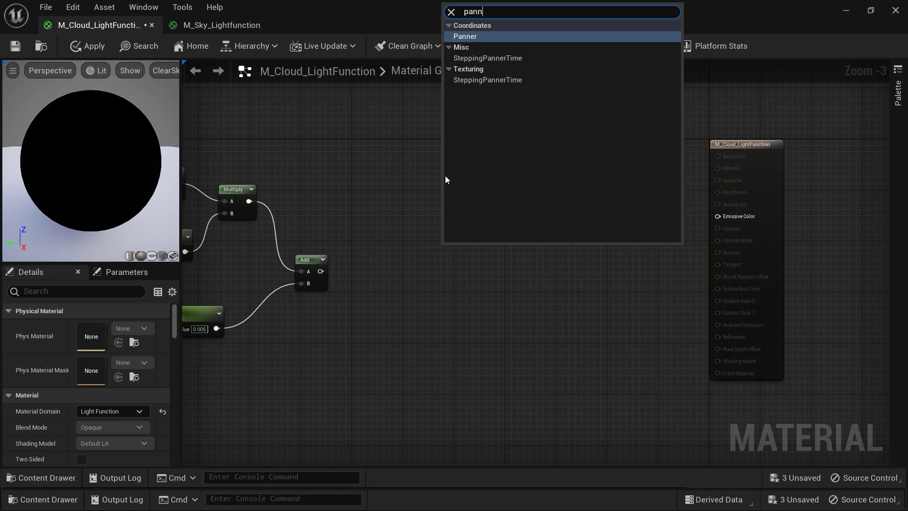
click(472, 36)
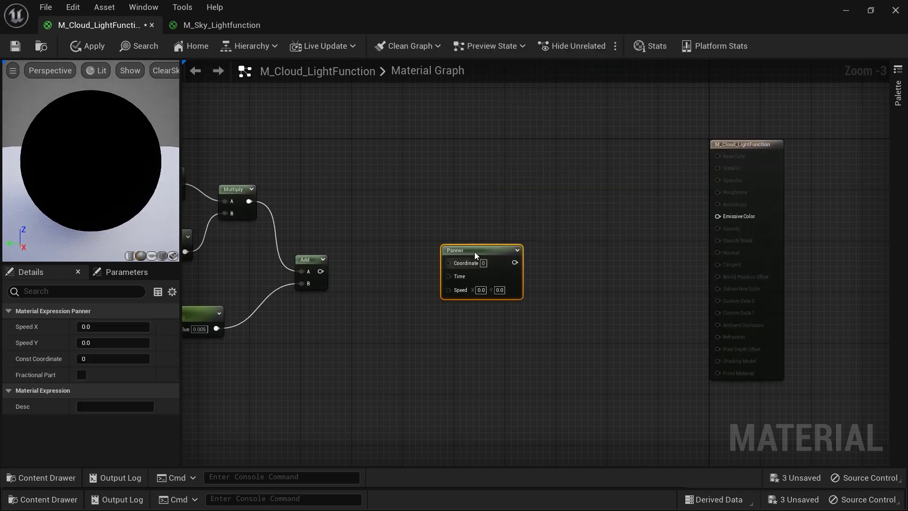
drag(475, 252, 449, 203)
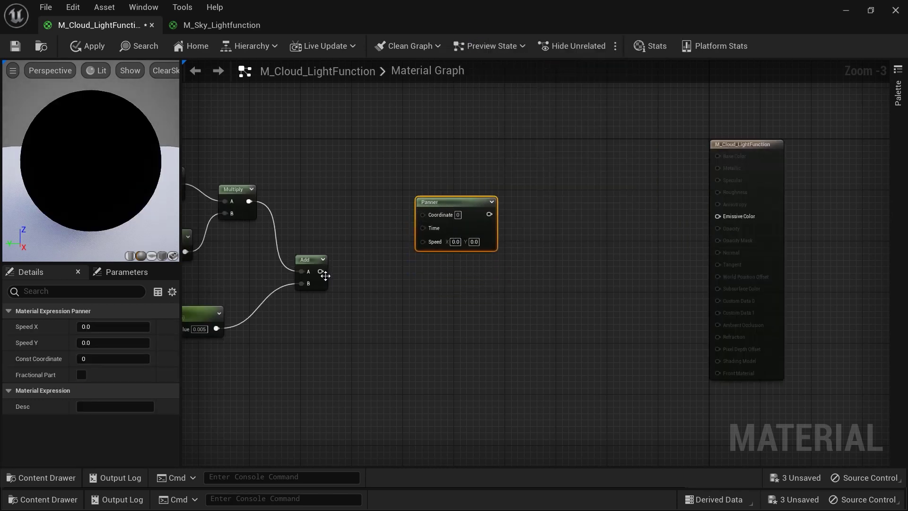
drag(322, 271, 423, 214)
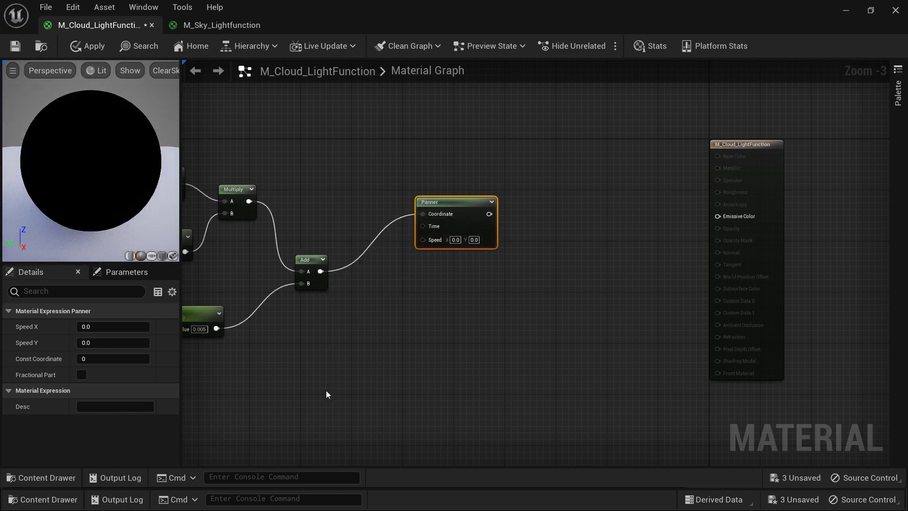
Step: Create a Speed scalar parameter of 0.005 and wire it into the Panner's Speed
click(312, 369)
right_click(329, 368)
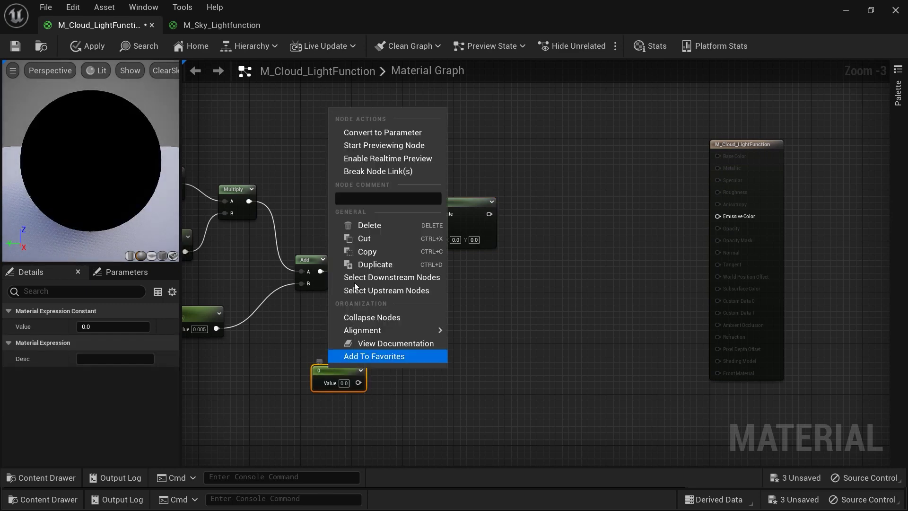
click(386, 131)
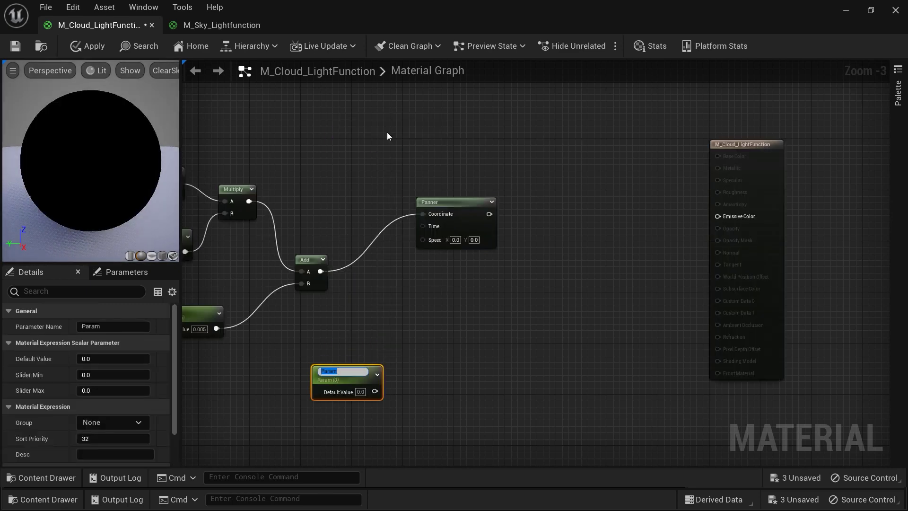
text(Speed)
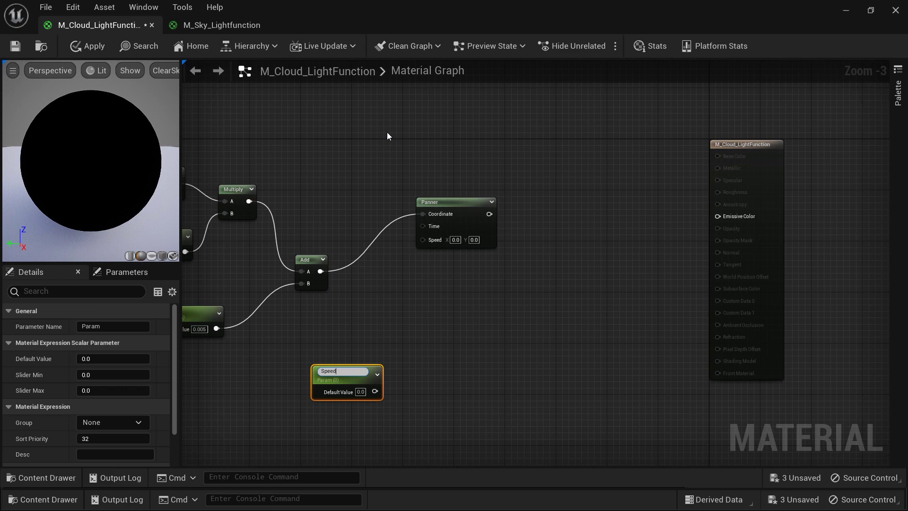
key(Return)
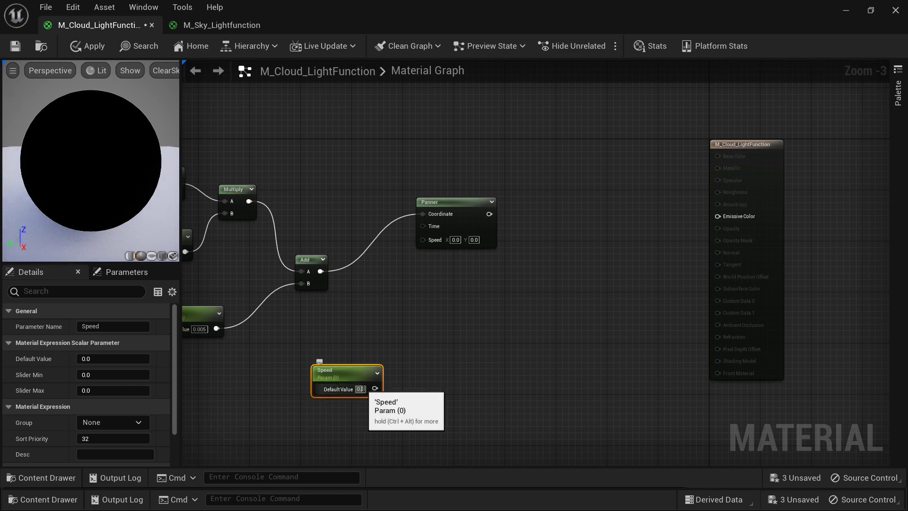
text(0.00)
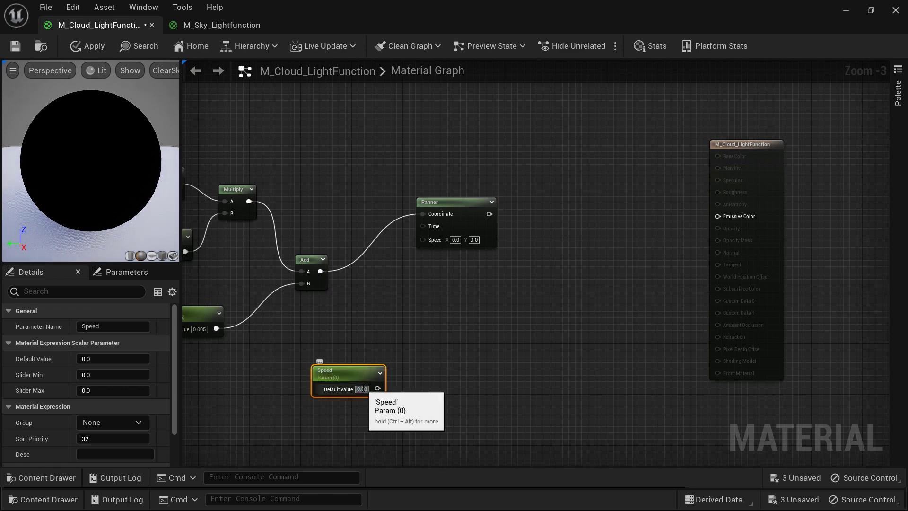
text(5)
key(Return)
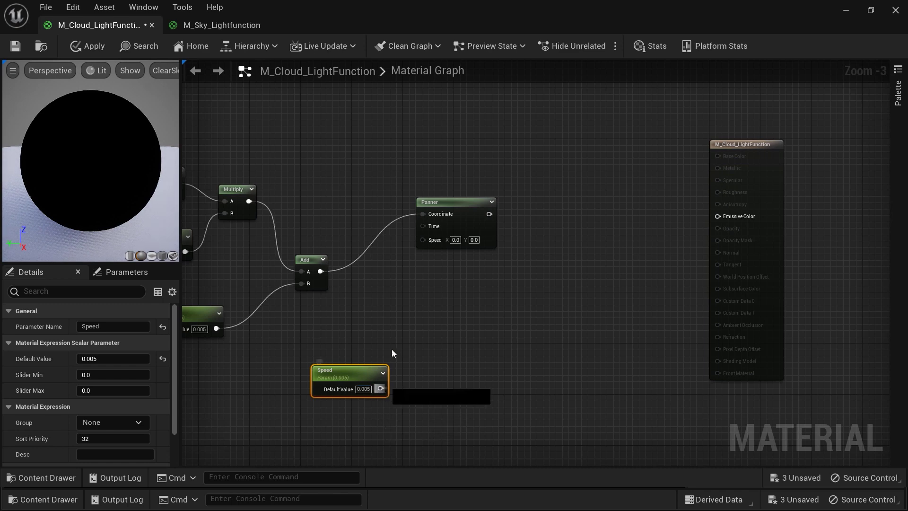
drag(380, 388, 419, 240)
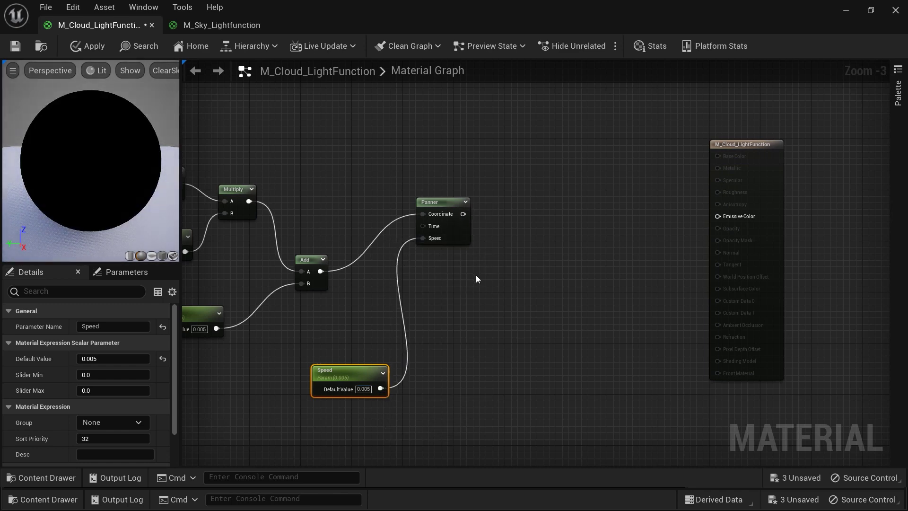
right_drag(484, 280, 466, 286)
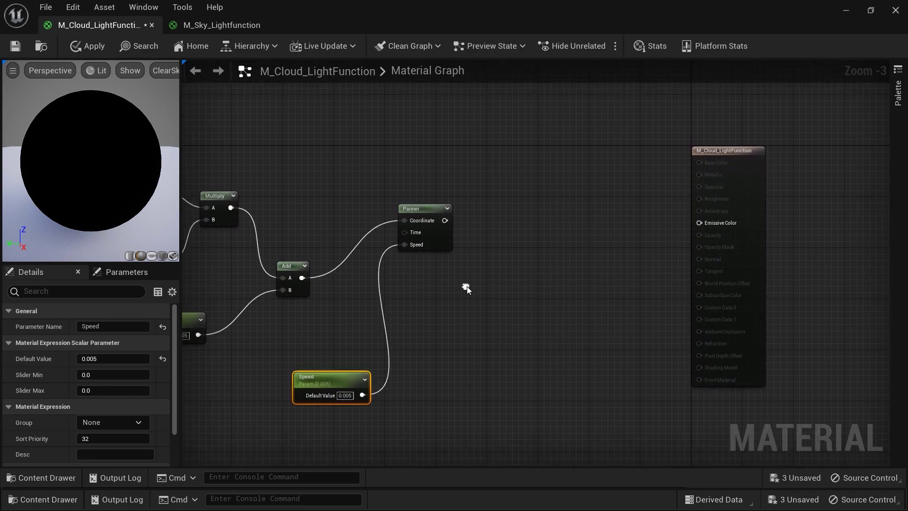
Step: Add a StaticSwitchParameter with Panner into True and Add into False
right_click(477, 289)
text(sw)
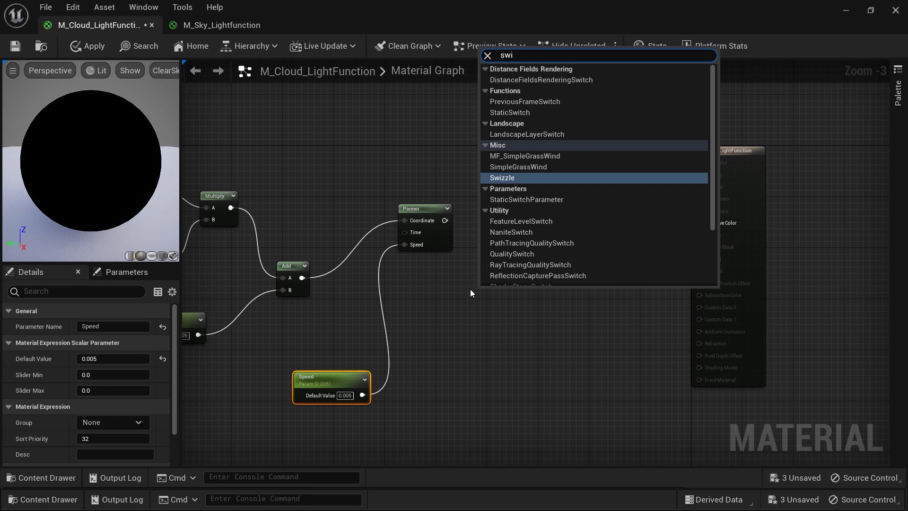
text(it)
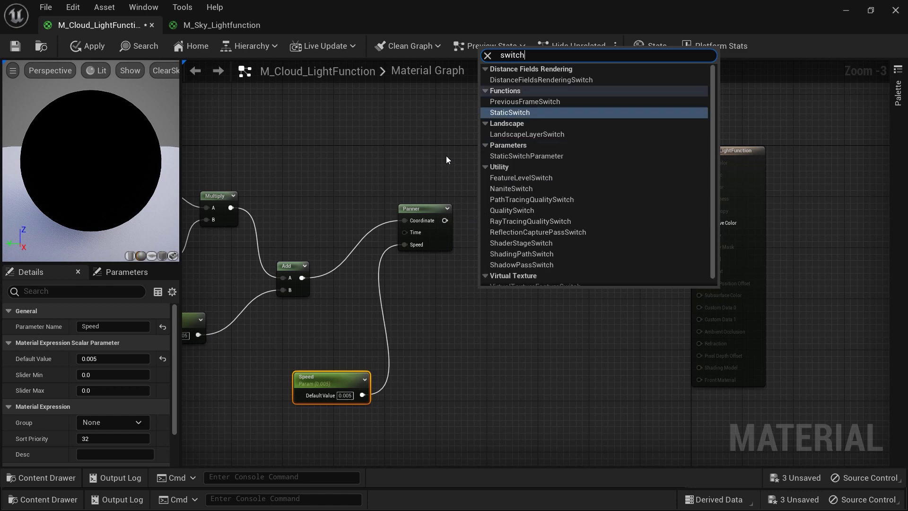
text(chp)
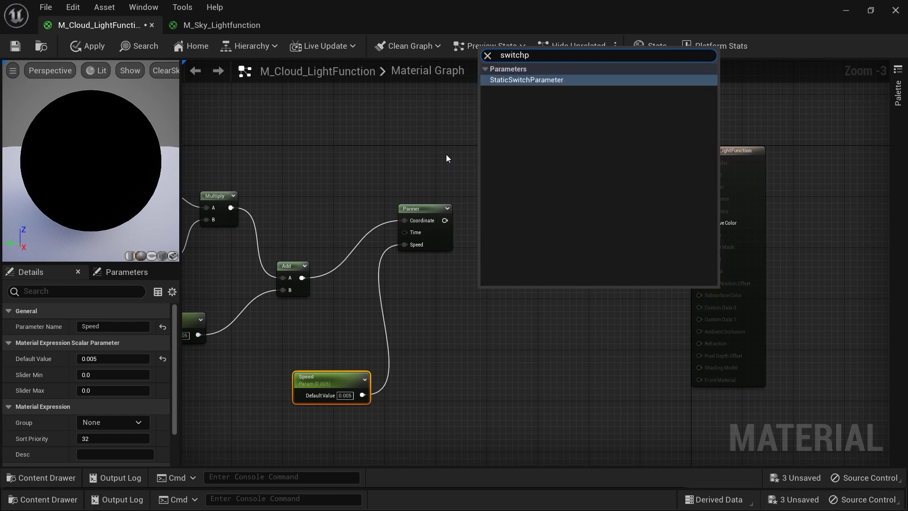
click(526, 81)
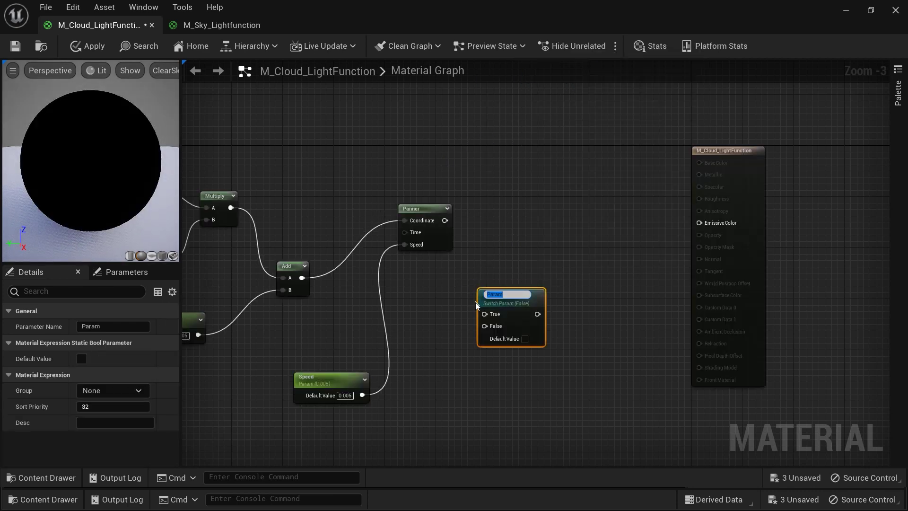
click(451, 313)
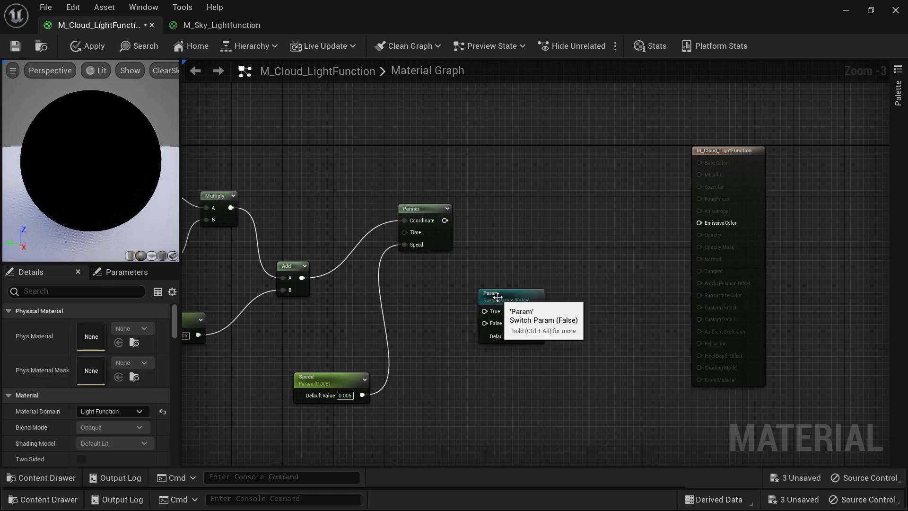
drag(497, 295, 500, 268)
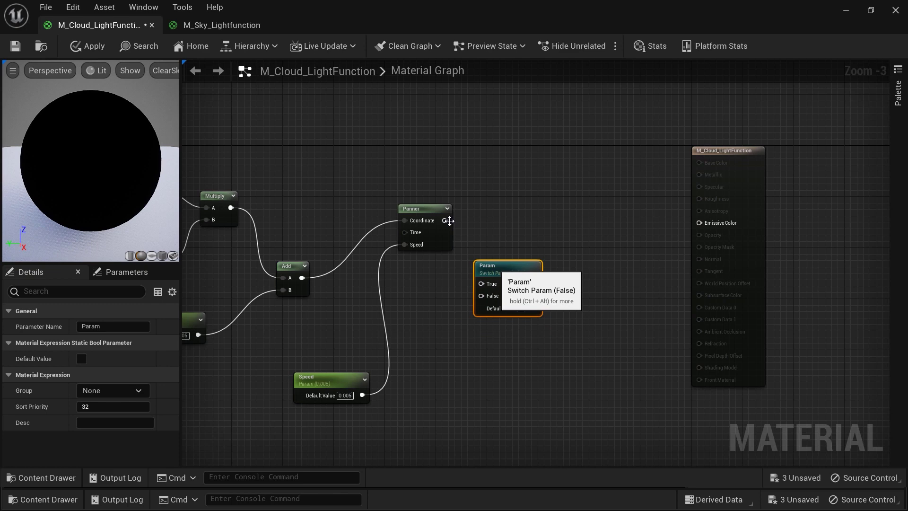
drag(444, 220, 480, 283)
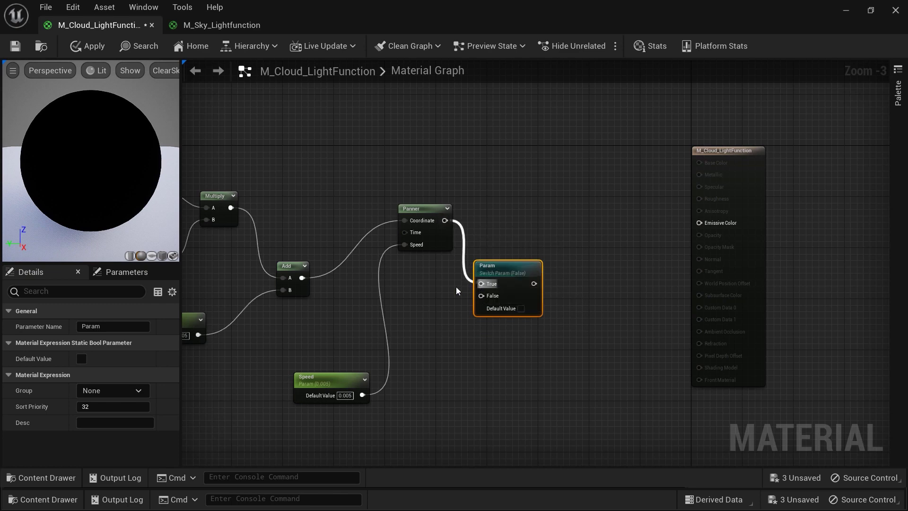
drag(304, 277, 479, 296)
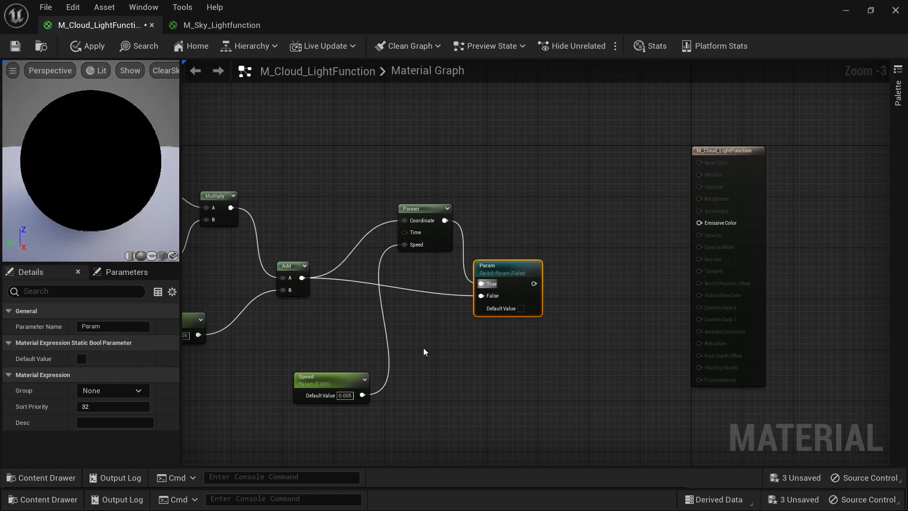
Step: Rename the switch parameter to Animated_Cloud
click(483, 339)
click(509, 277)
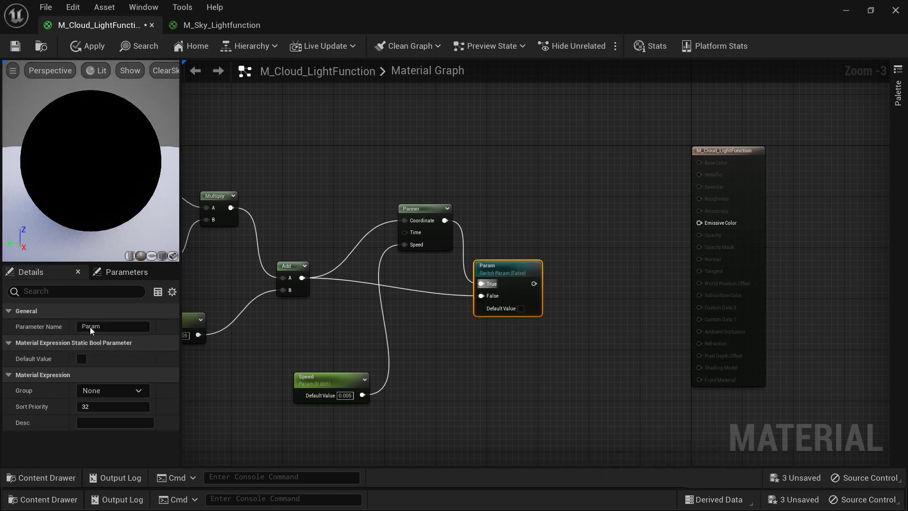
click(90, 327)
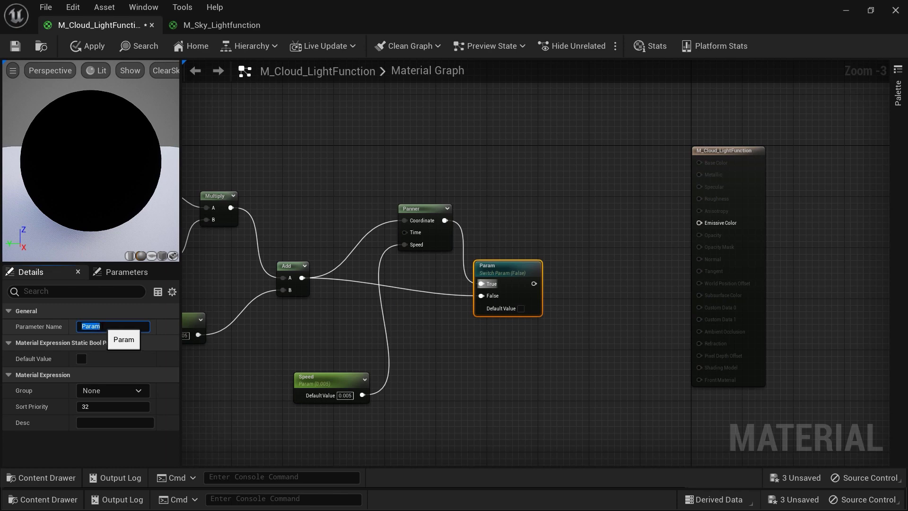
text(Animated_Cloud)
key(Return)
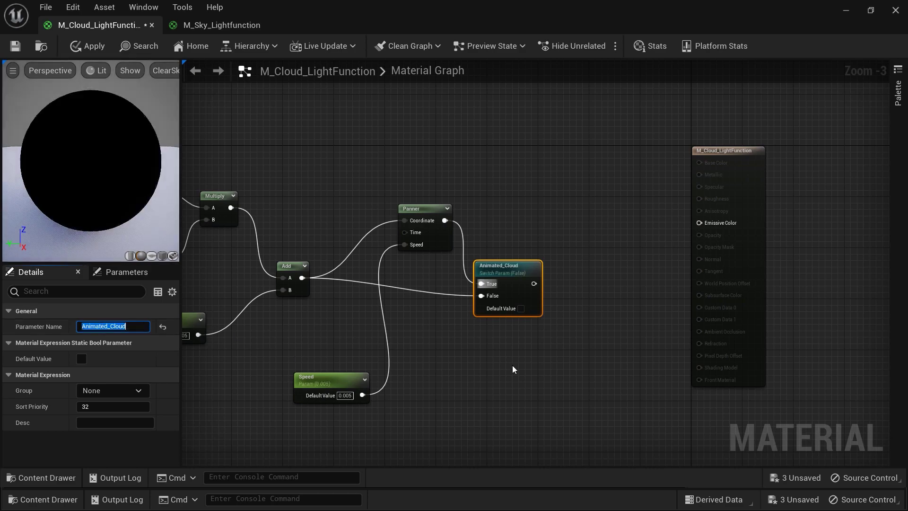
Step: Move the Material Output node to the right and bring up the Content Drawer
right_drag(623, 339, 548, 340)
drag(655, 152, 788, 159)
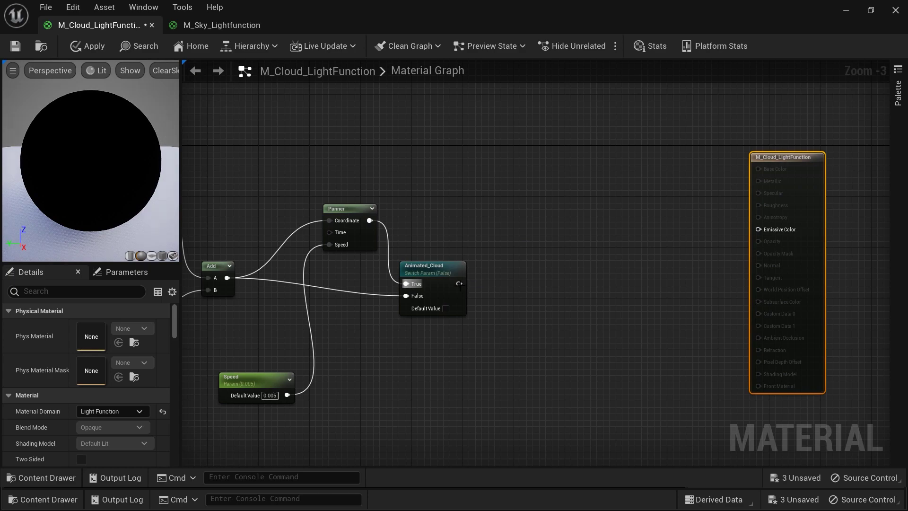
key(ctrl+space)
mouse_move(236, 380)
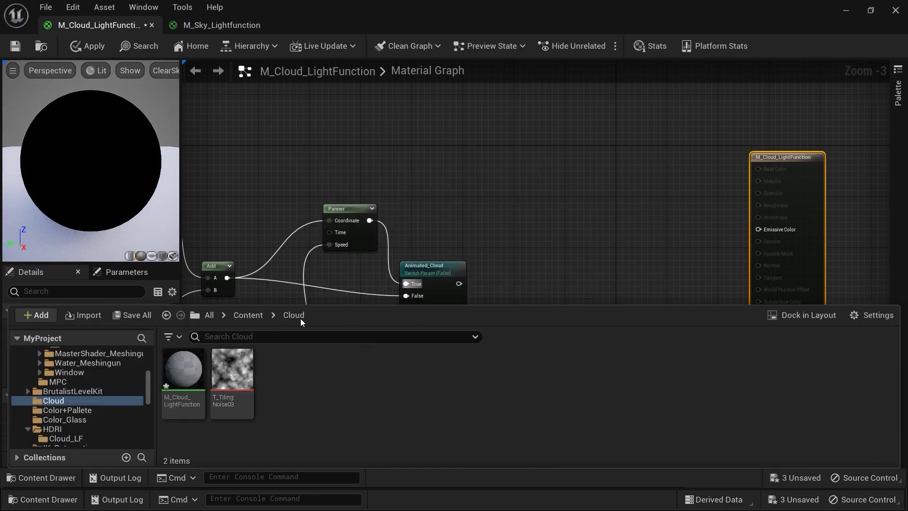
Step: Add a T_TilingNoise03 Texture Sample and feed Animated_Cloud into its UVs
drag(232, 369, 529, 270)
right_drag(517, 301, 414, 282)
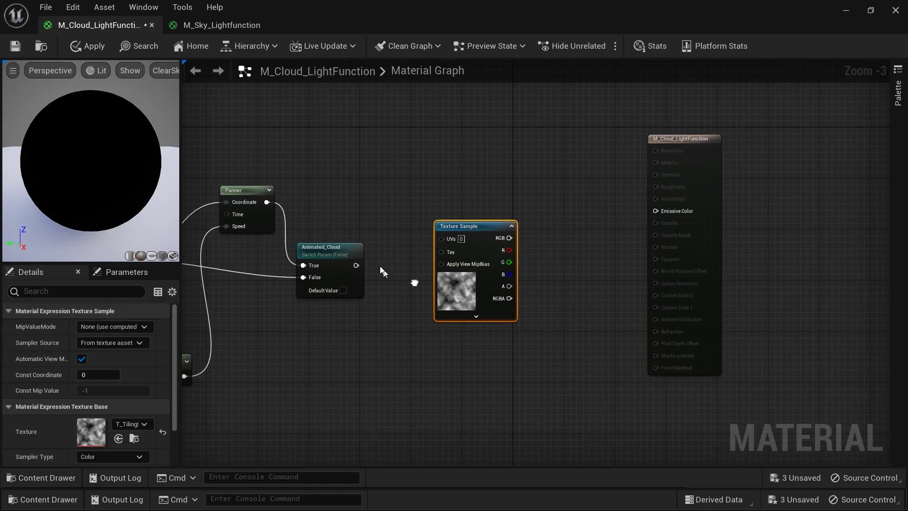
drag(359, 263, 420, 232)
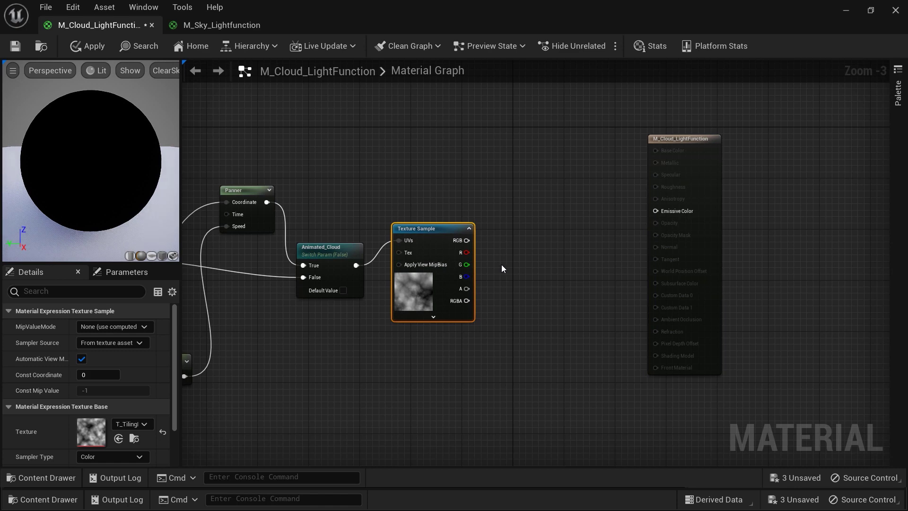
Step: Add a Multiply taking the texture's R channel in A, plus a new constant node
click(532, 265)
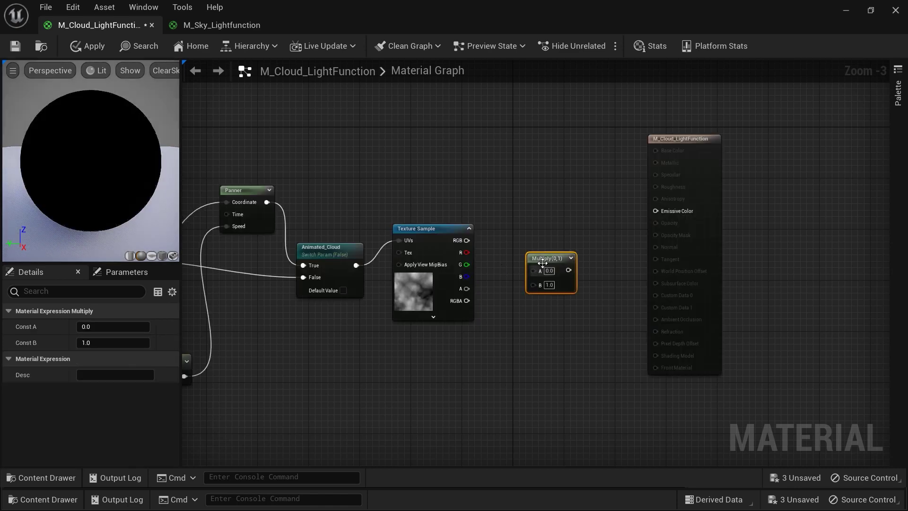
drag(464, 254, 533, 269)
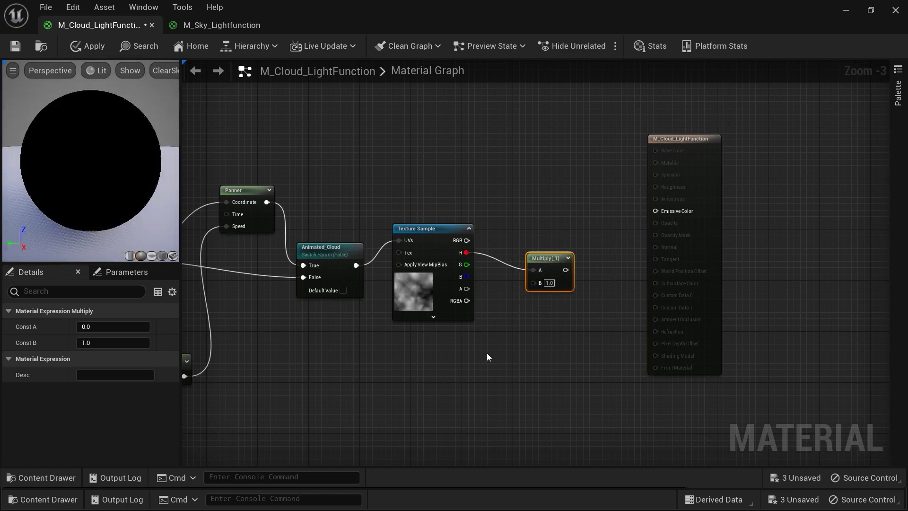
click(415, 381)
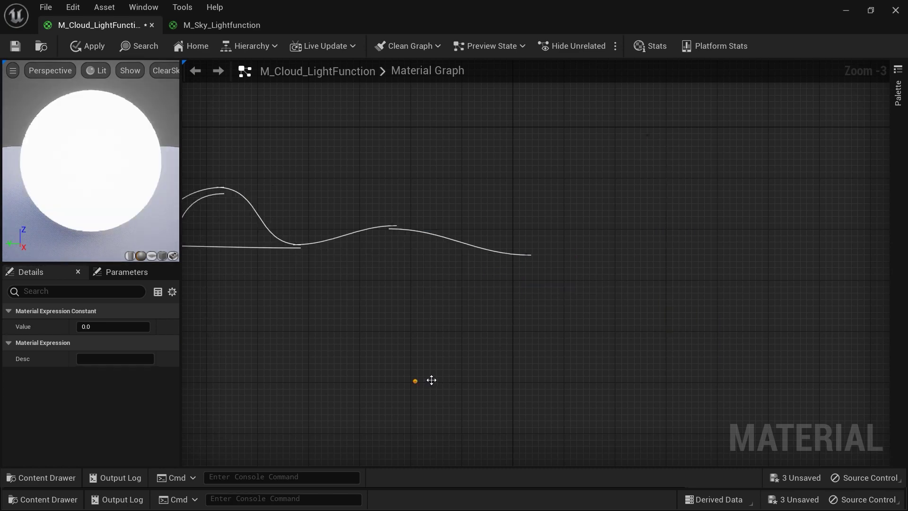
Step: Convert the new constant into a parameter named Intensity with default value 1.0
drag(430, 384, 428, 369)
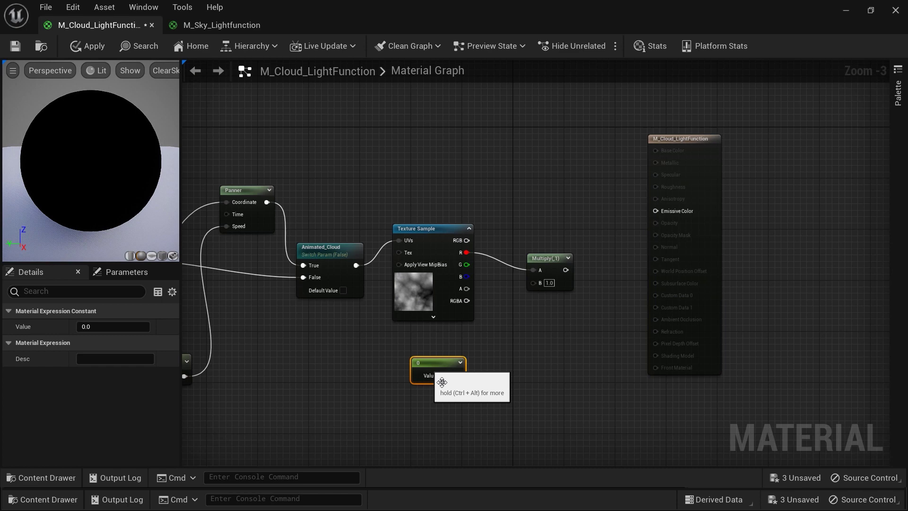
right_click(429, 372)
click(468, 124)
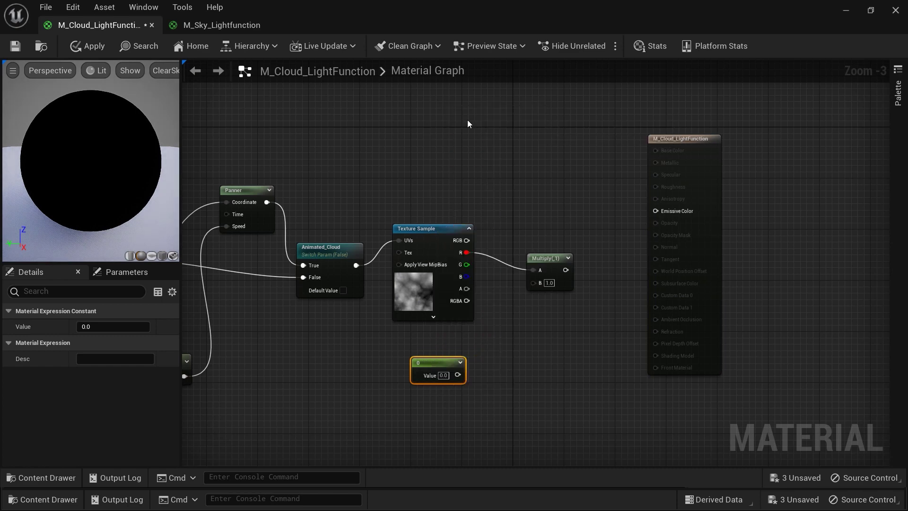
key(BackSpace)
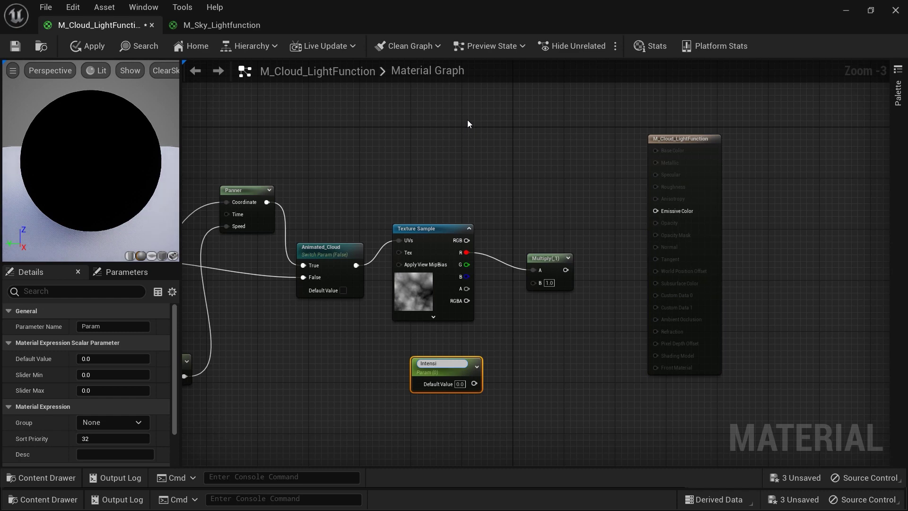
key(Return)
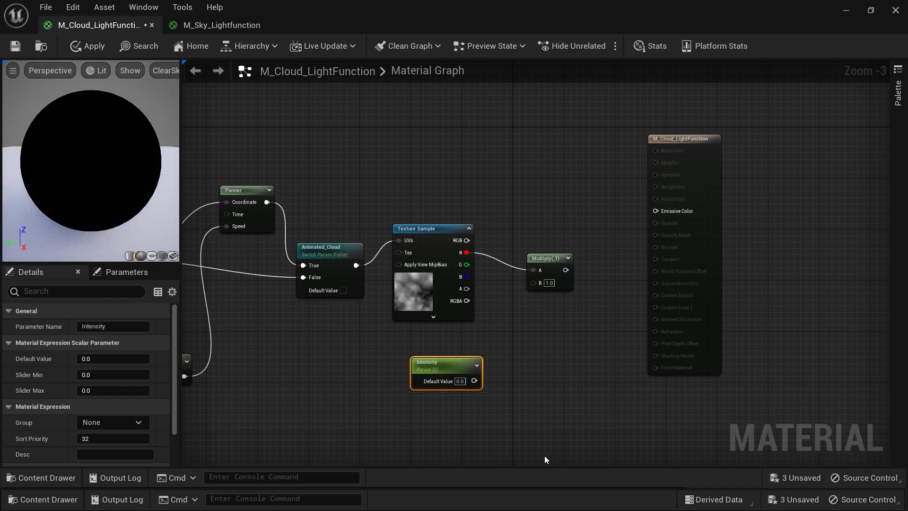
click(460, 381)
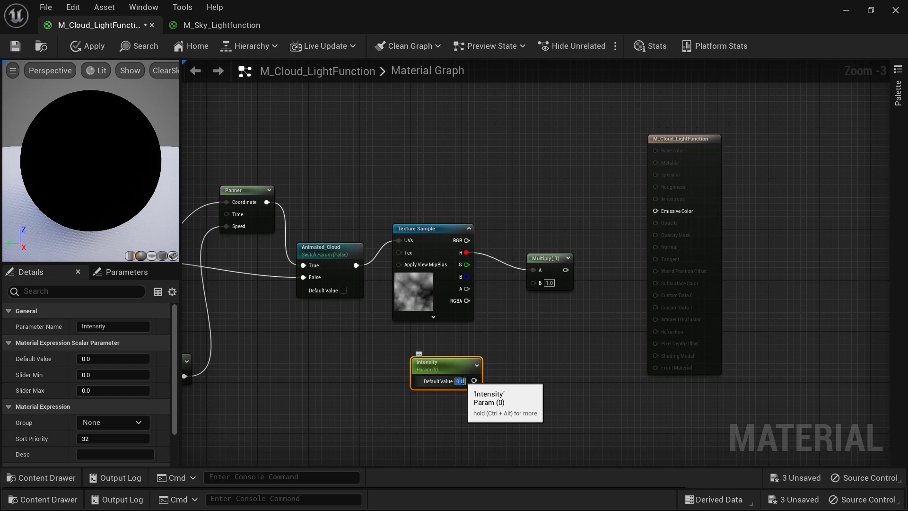
text(1)
key(Return)
Step: Connect Intensity's output to the Multiply node's B input and tidy the graph
drag(474, 380, 530, 282)
right_drag(594, 308, 533, 306)
drag(608, 138, 703, 140)
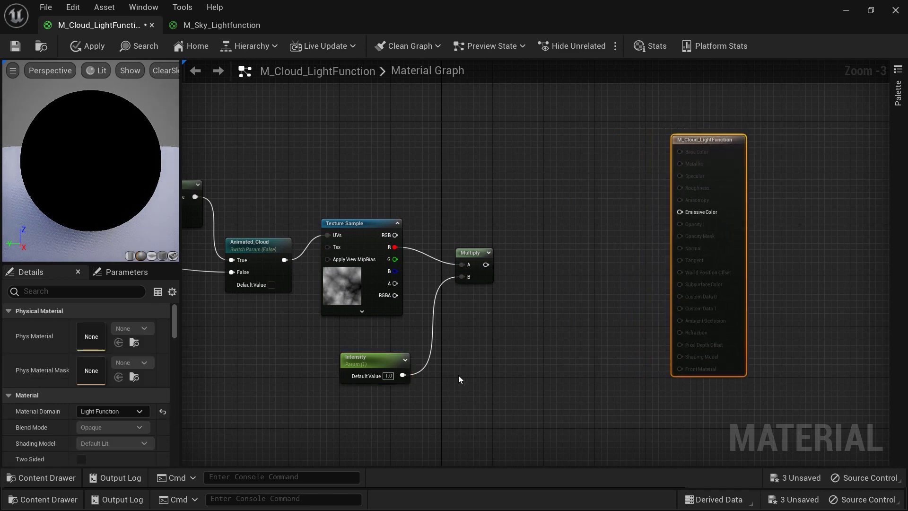
click(475, 402)
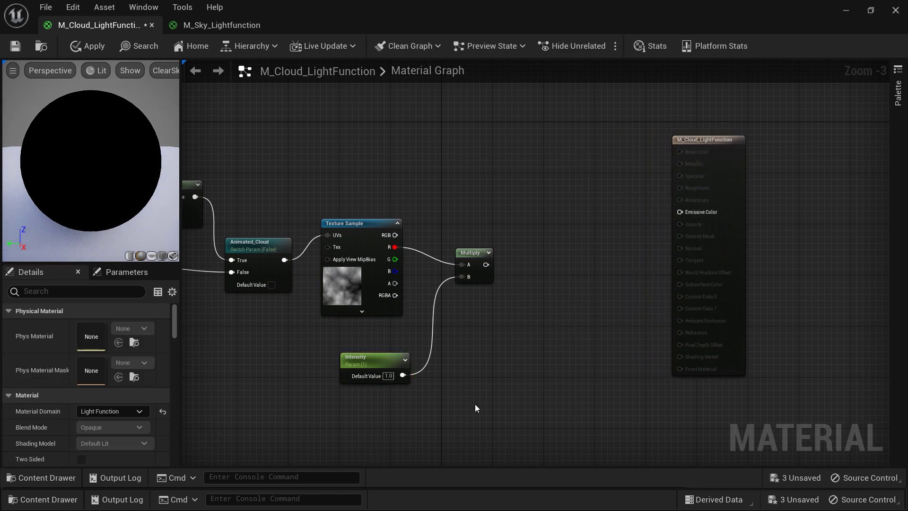
Step: Place another constant and convert it into a scalar parameter named Contrast
click(469, 398)
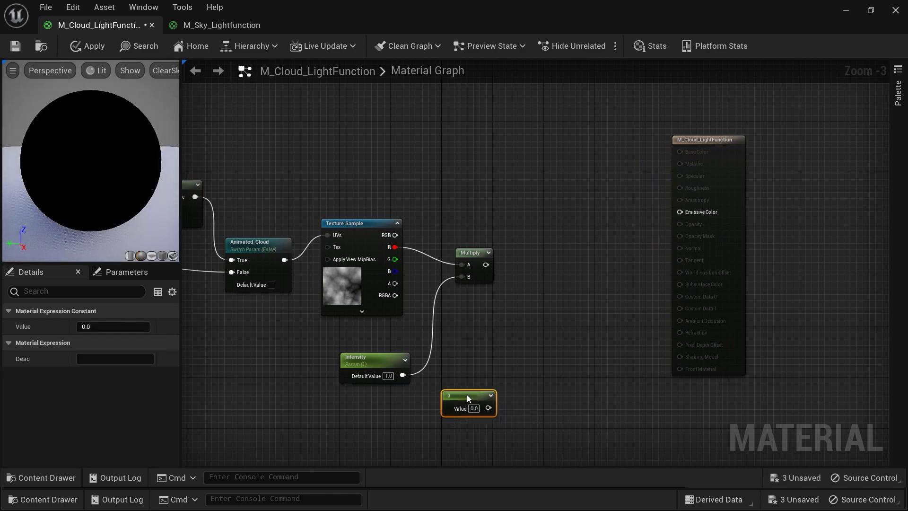
right_click(466, 394)
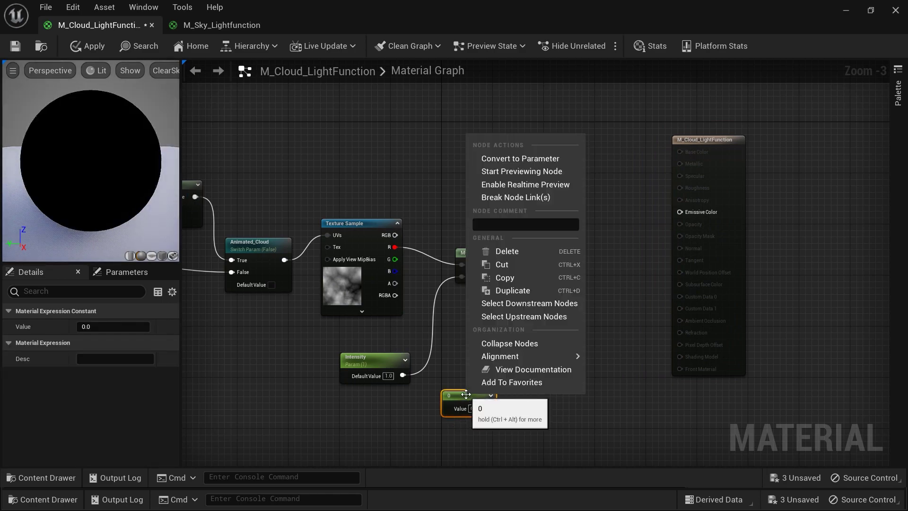
click(522, 158)
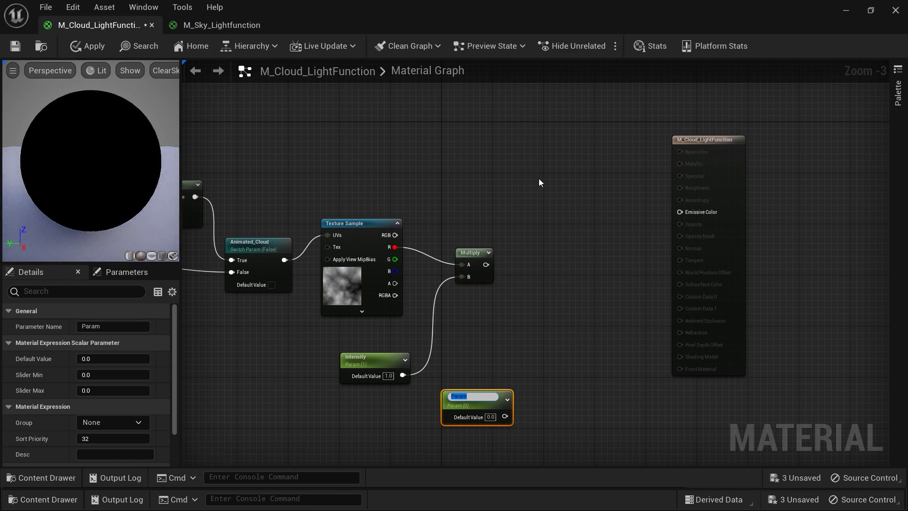
text(Contrast)
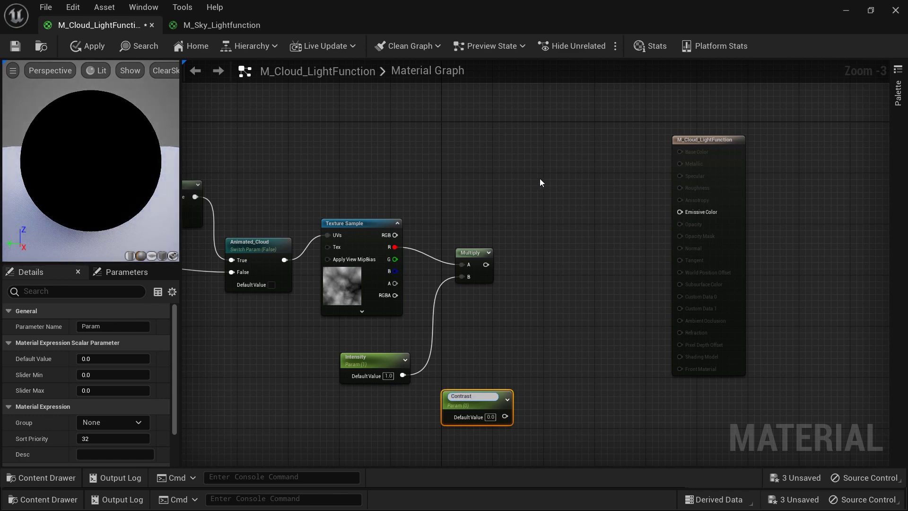
key(Return)
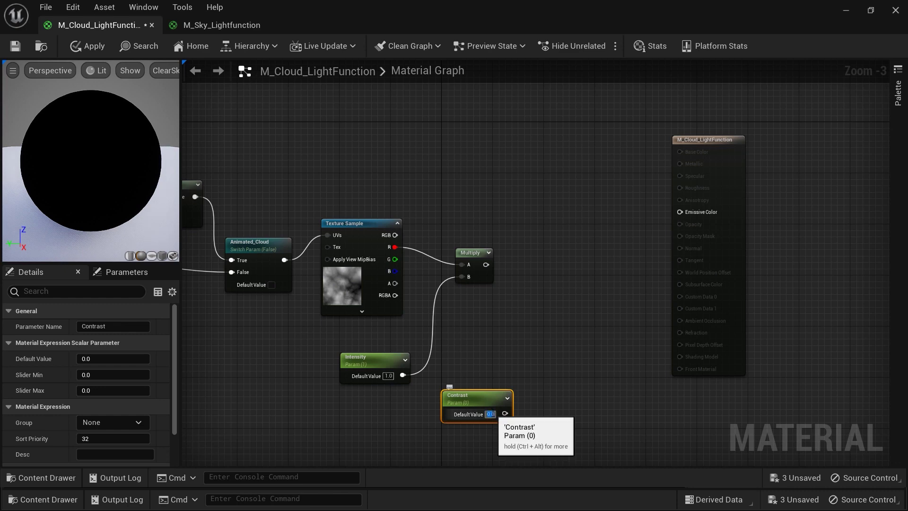
text(1)
key(Return)
drag(474, 400, 461, 400)
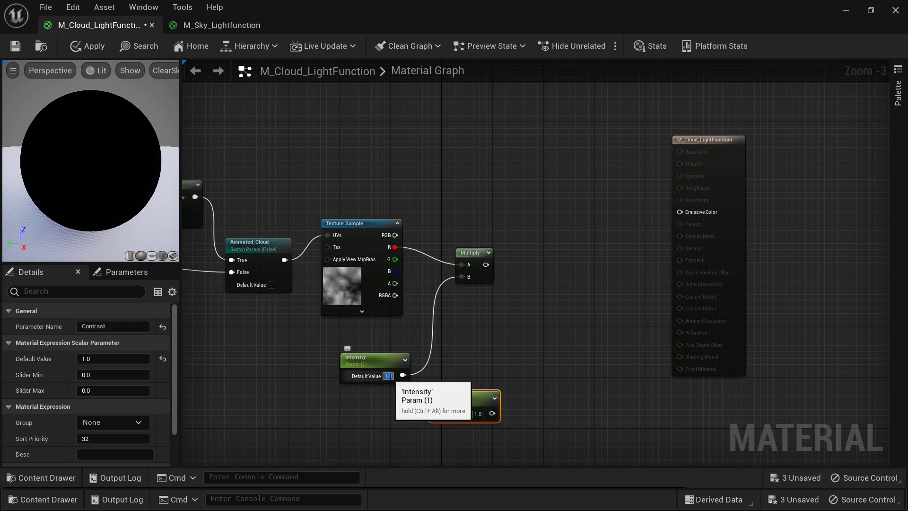
Step: Raise Intensity's default to 2.0 and set Contrast's default to 0.1
text(2)
key(Return)
click(477, 414)
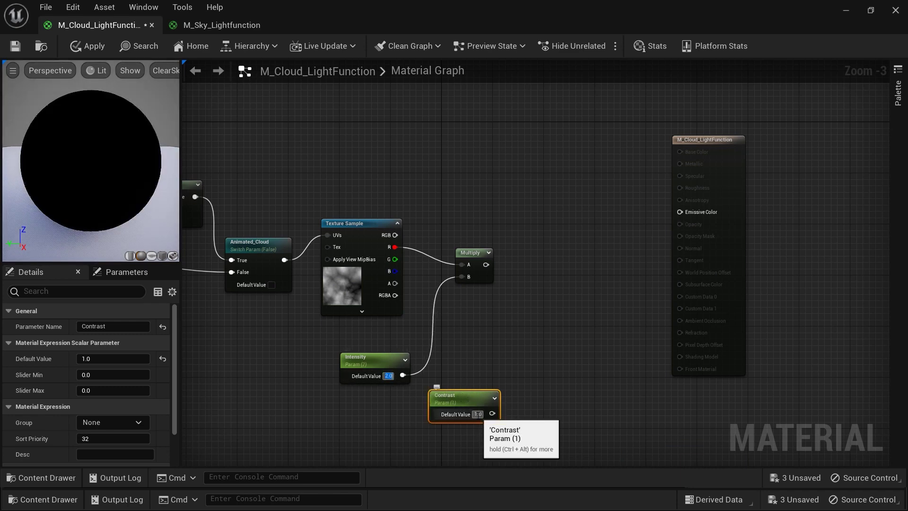
text(0.1)
key(Return)
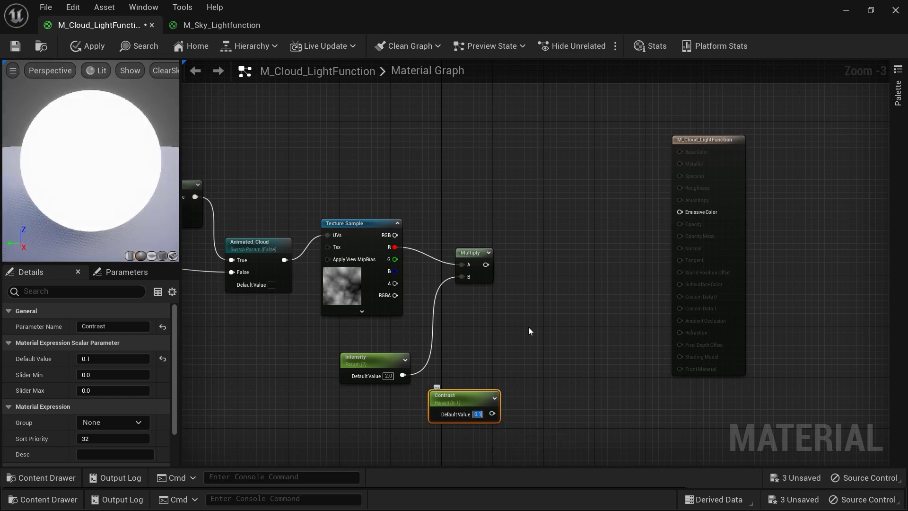
right_drag(529, 327, 486, 328)
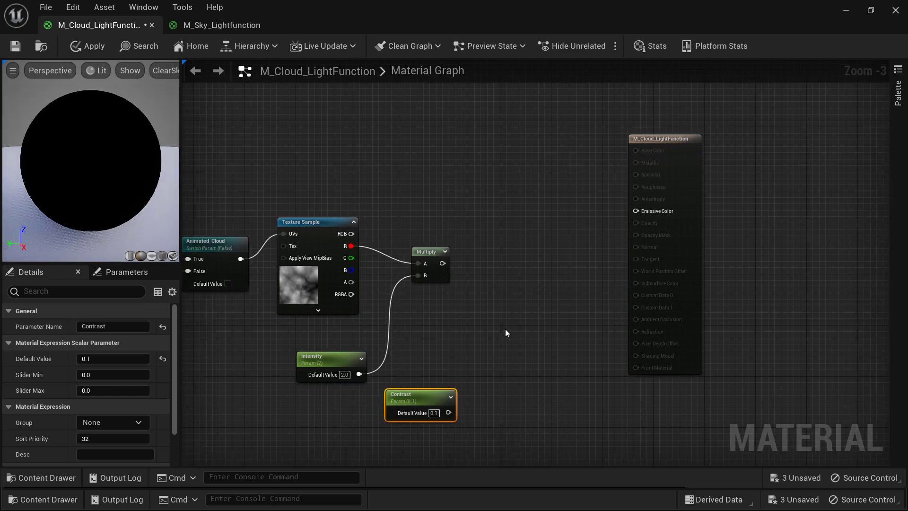
Step: Add a CheapContrast node to the light function graph
right_click(505, 328)
text(cheap)
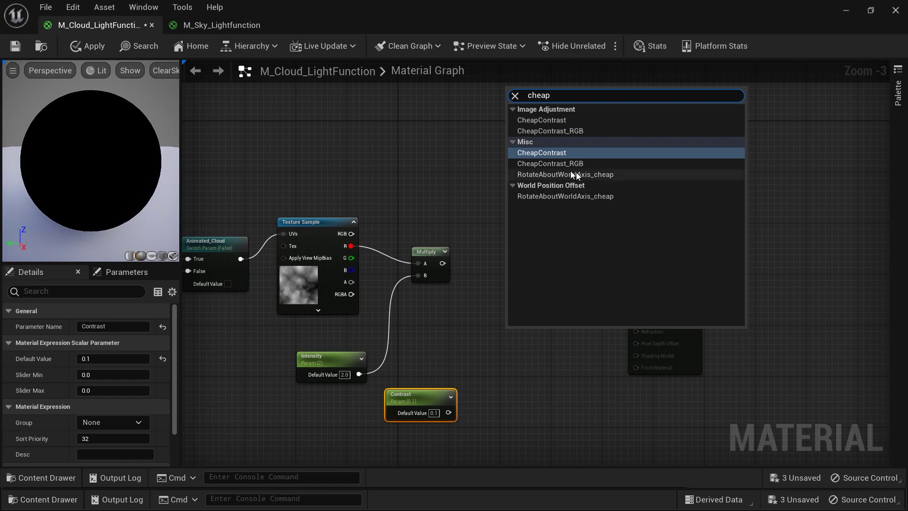
click(564, 154)
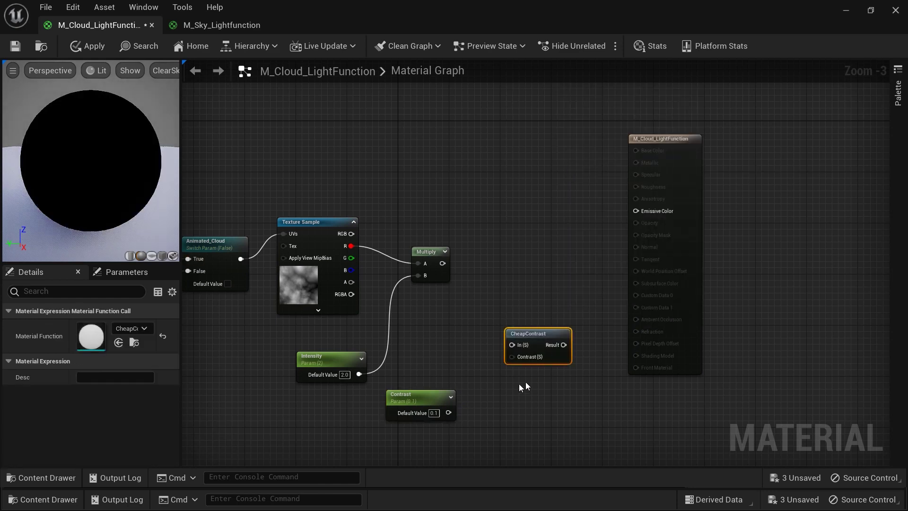
drag(532, 331, 520, 309)
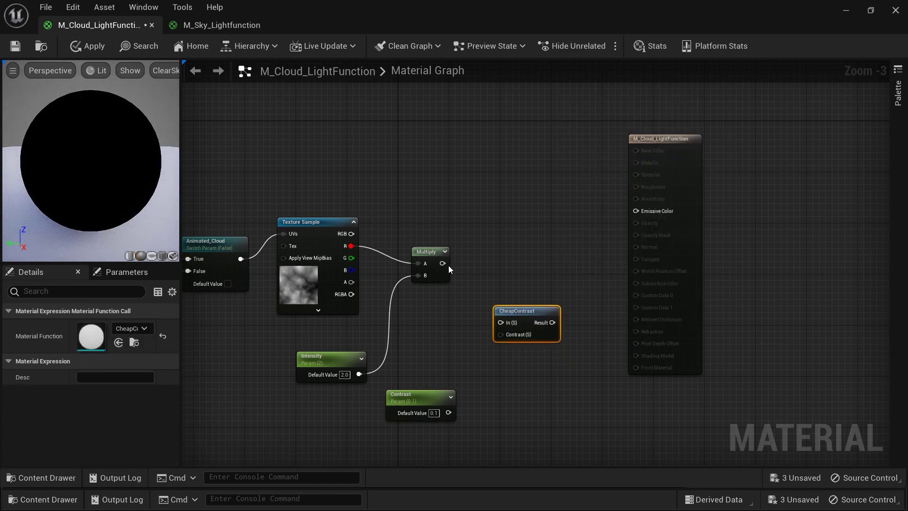
Step: Wire Multiply into CheapContrast's In, Contrast into its contrast input, and its Result to Emissive Color
drag(442, 263, 507, 322)
drag(449, 412, 500, 336)
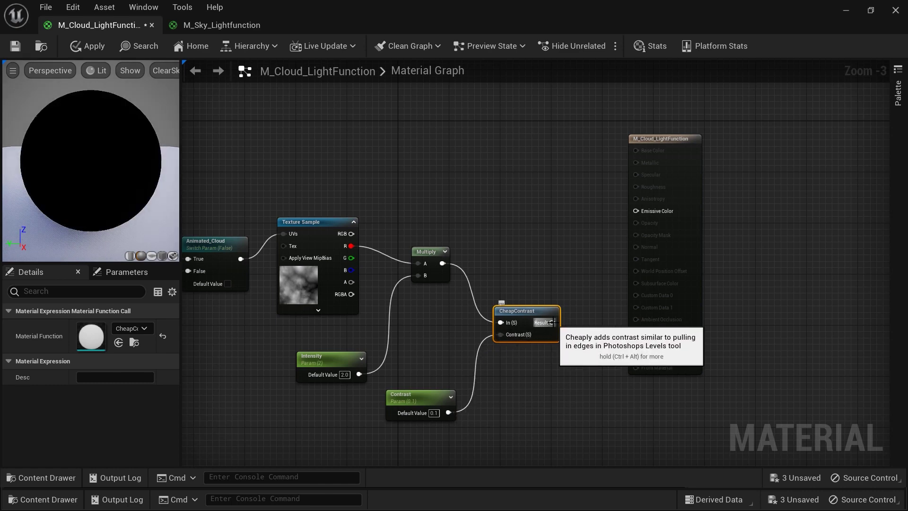
drag(552, 323, 640, 211)
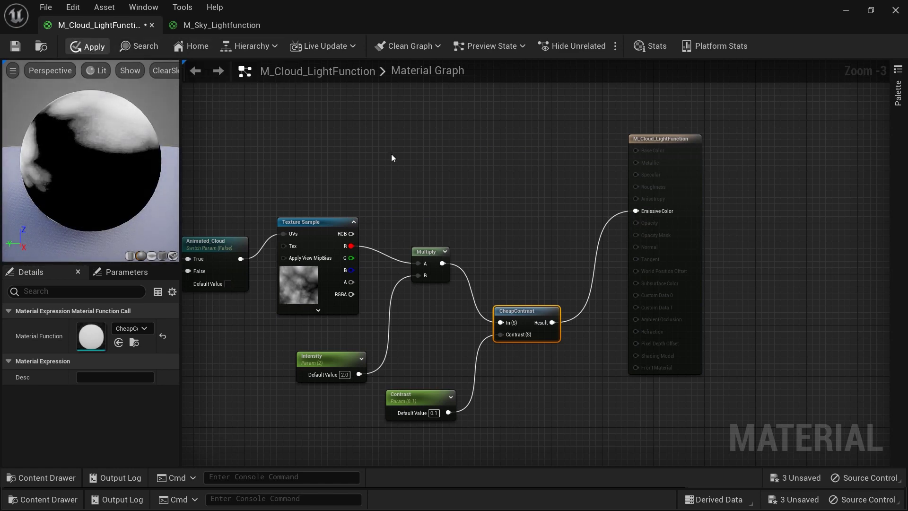
right_drag(391, 155, 444, 179)
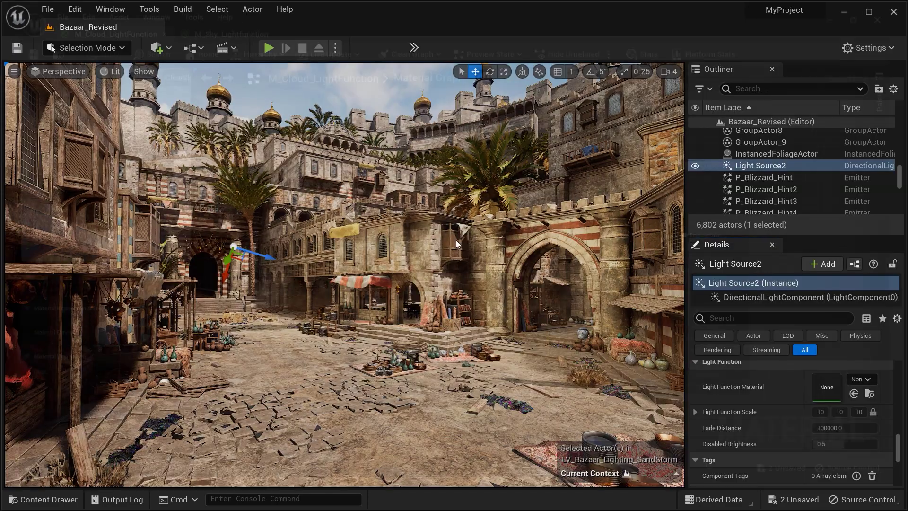
Step: Create a material instance of M_Cloud_LightFunction named MI_Cloud_LightFunction
key(ctrl+space)
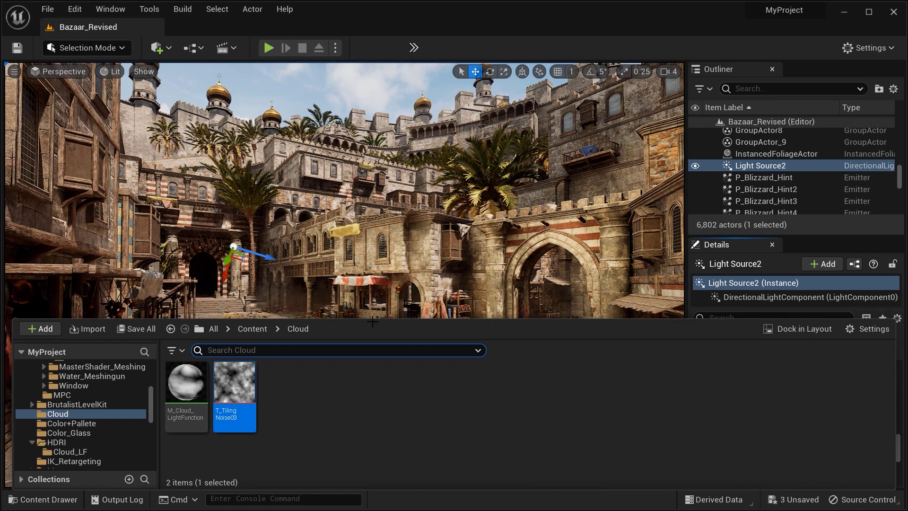
right_click(189, 387)
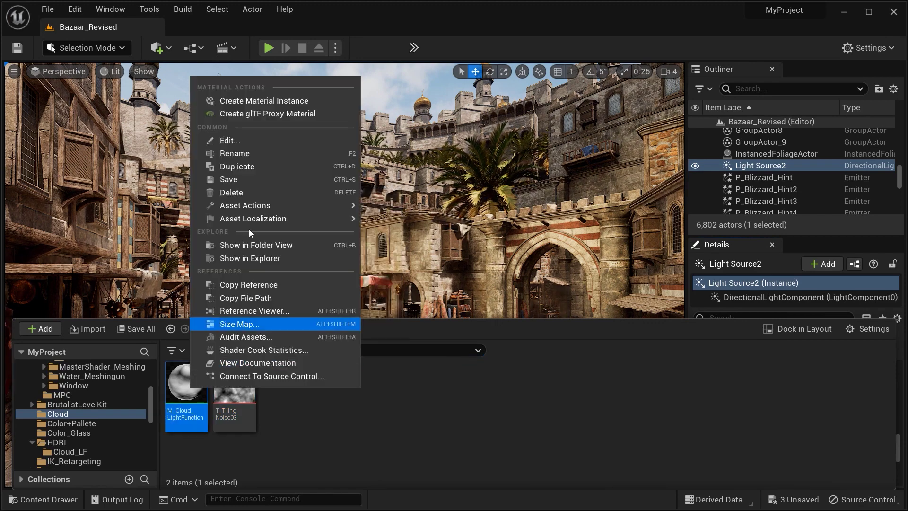
click(265, 97)
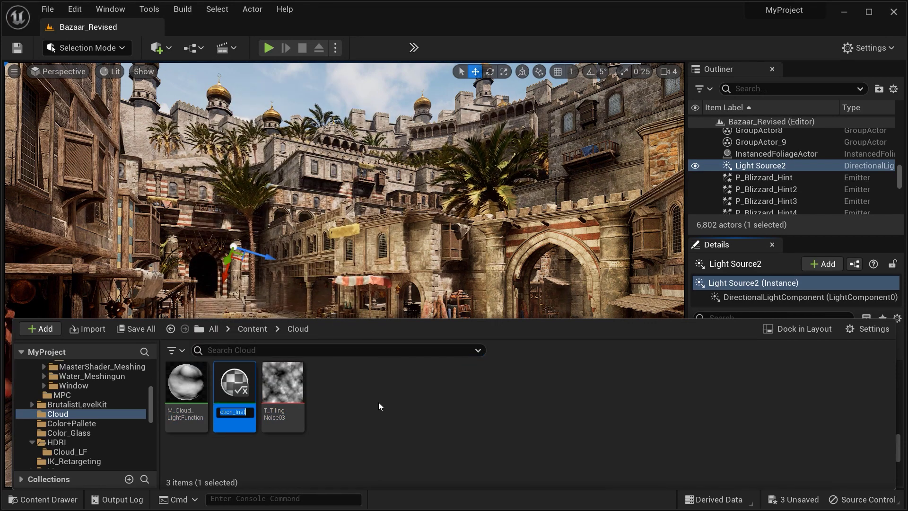
text(MI_)
text(Clo)
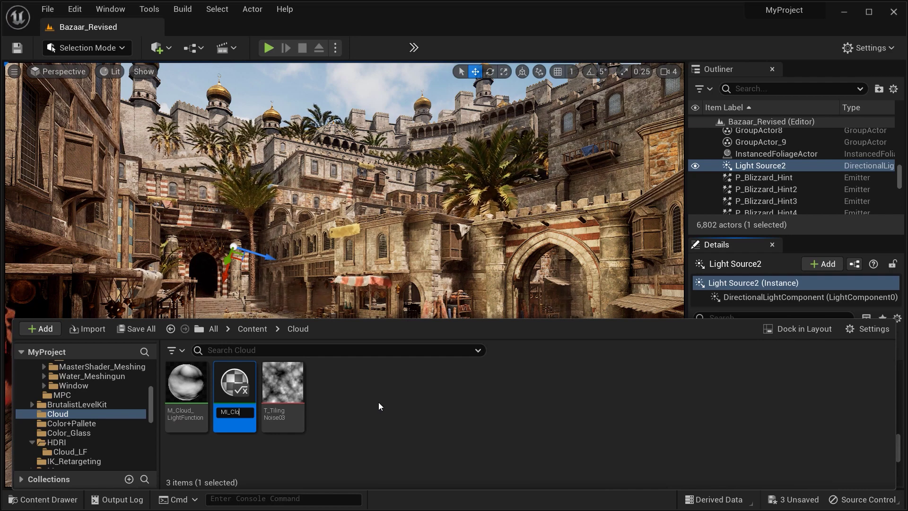
text(ud_Lig)
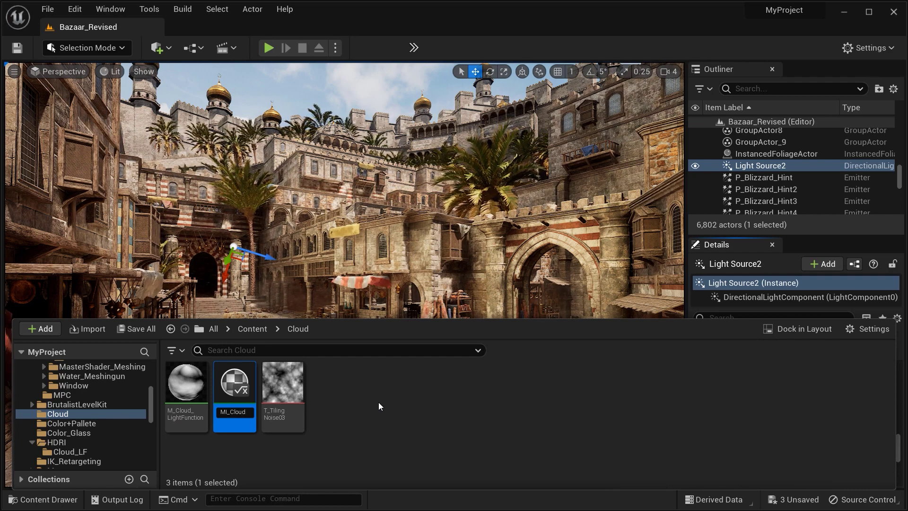
text(htFunction)
key(Return)
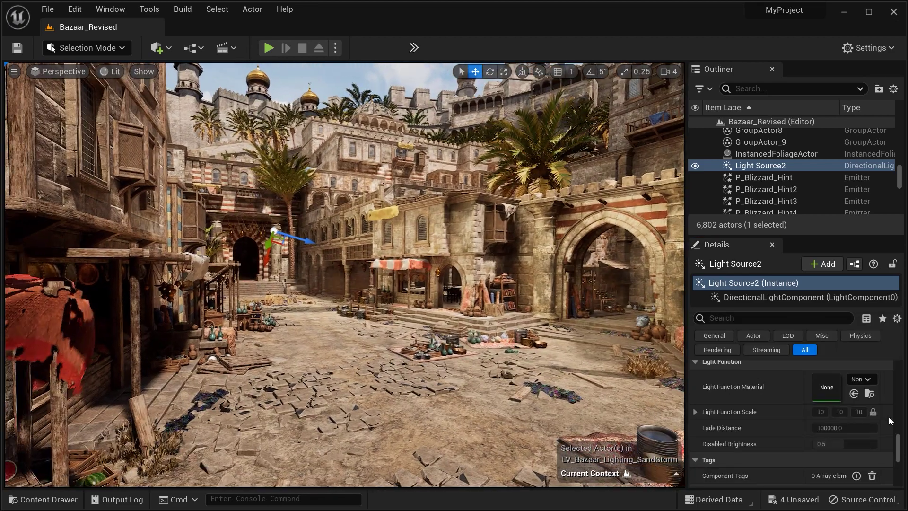
Step: Assign MI_Cloud_LightFunction as Light Source2's light function material and open it for editing
click(860, 379)
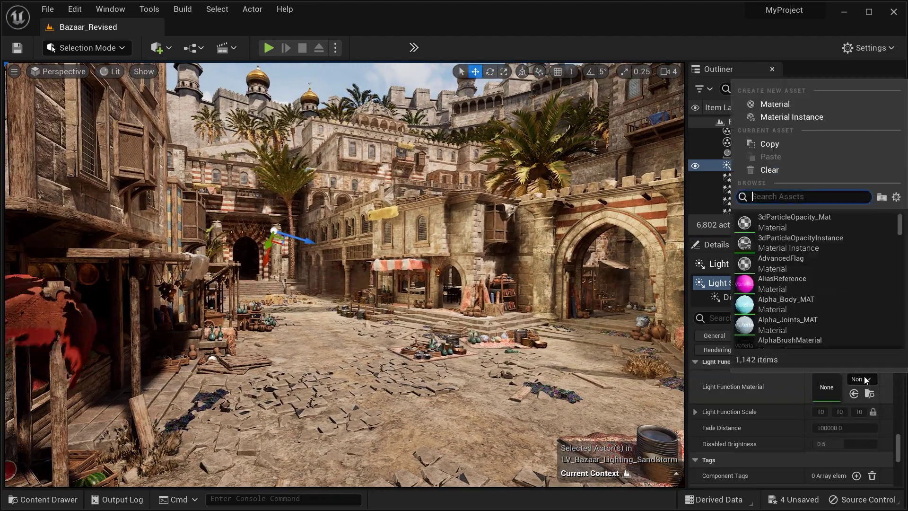
text(M)
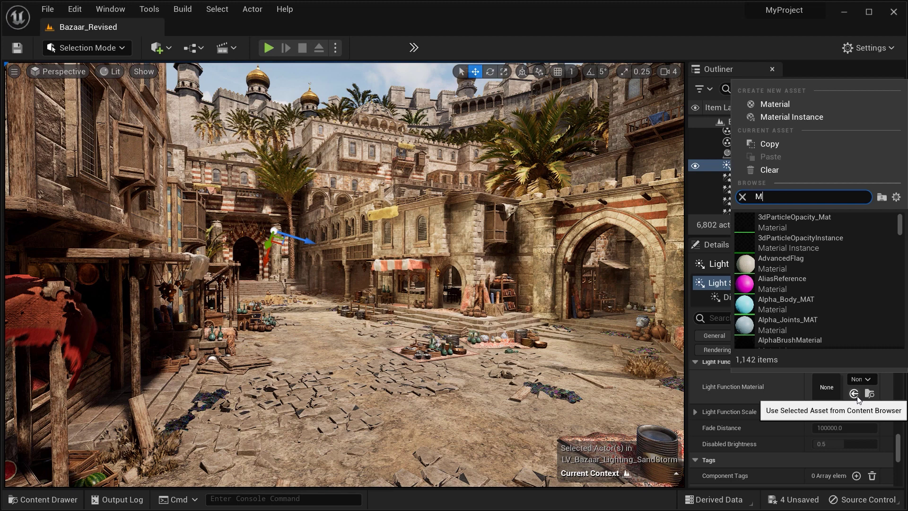
text(I_CL)
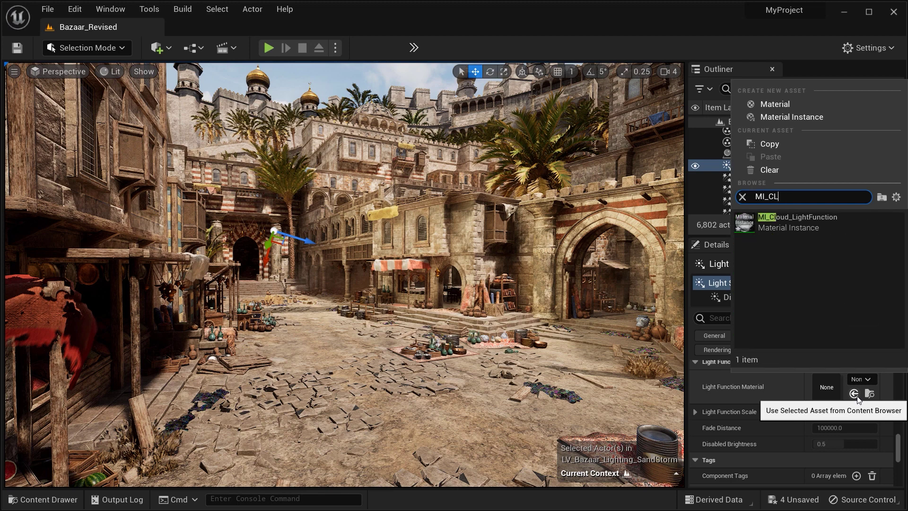
click(784, 217)
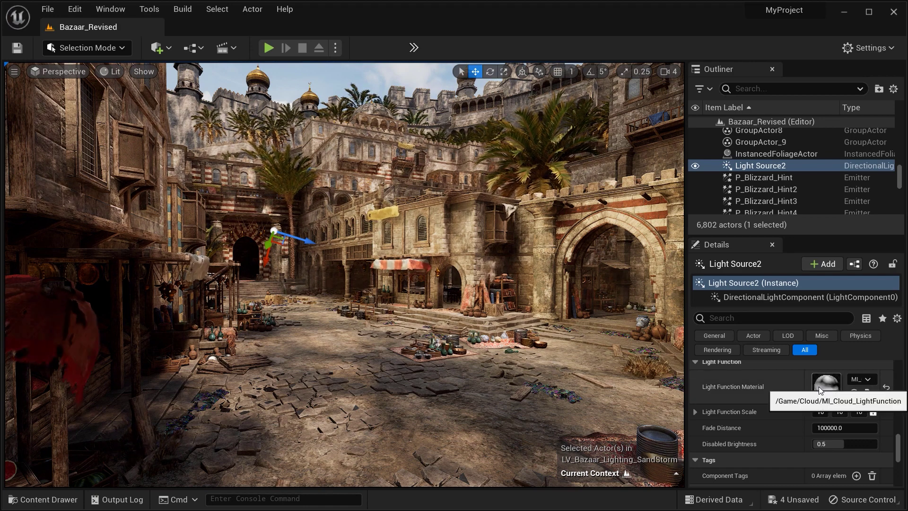
double_click(818, 387)
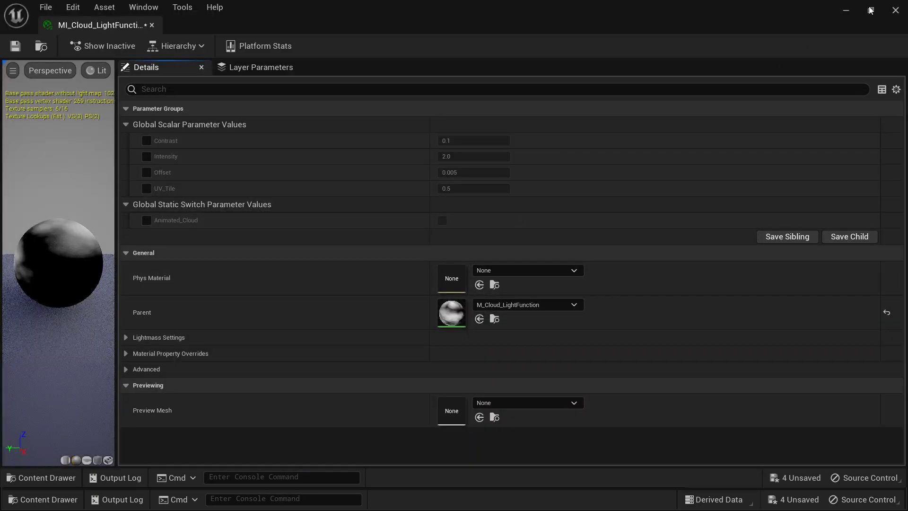
Step: Move the instance editor aside, then enable Contrast, Offset, UV_Tile and Speed overrides and turn on Animated_Cloud
click(870, 9)
drag(502, 56, 830, 132)
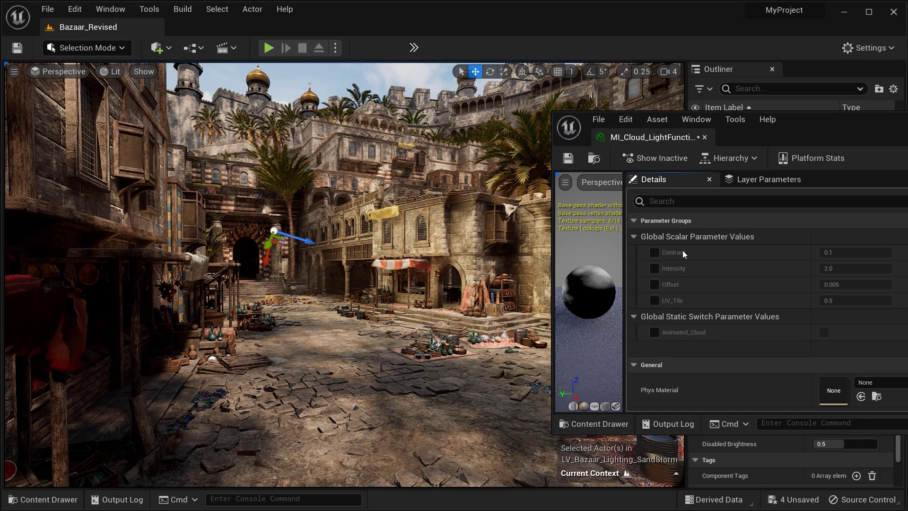
click(655, 252)
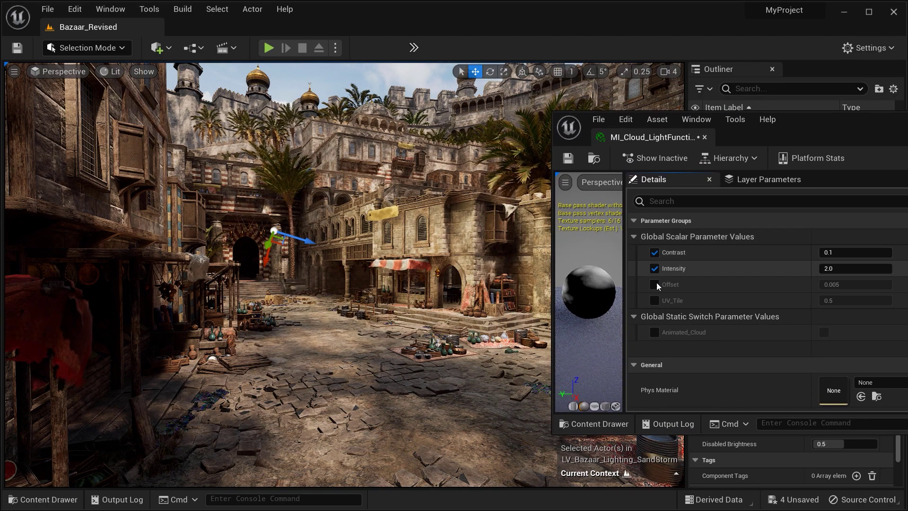
click(654, 284)
click(654, 300)
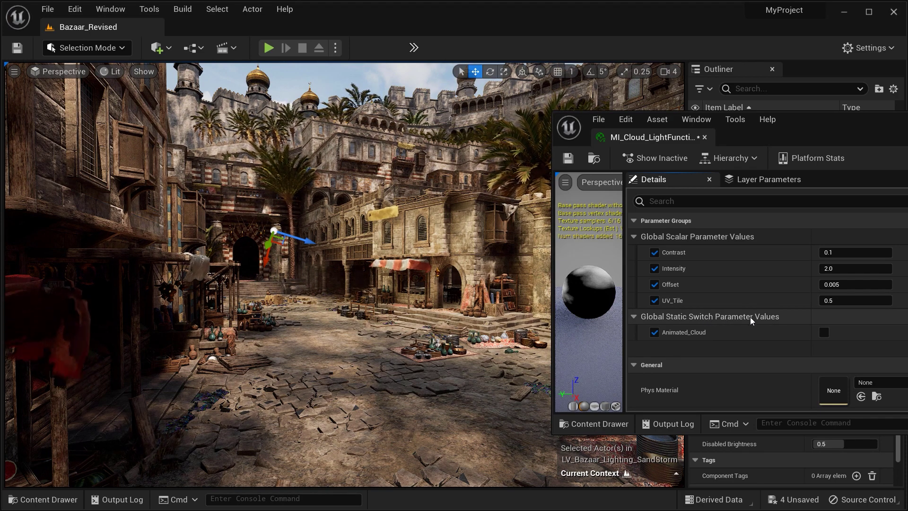
click(824, 332)
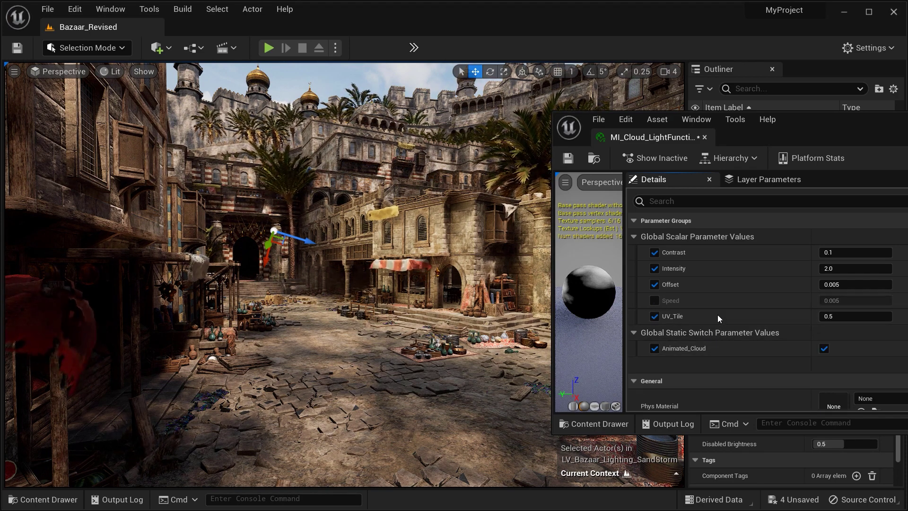
click(655, 300)
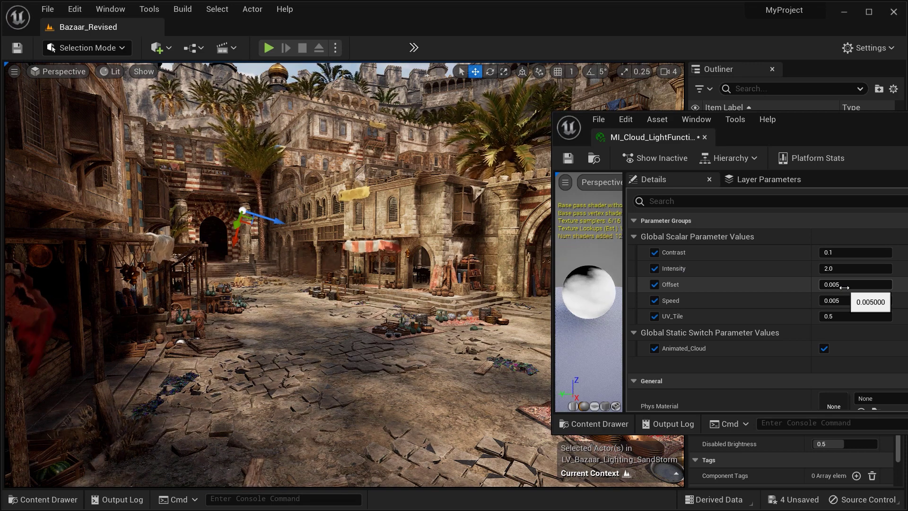
Step: Adjust the cloud Offset to about 0.1586 and tweak Contrast while viewing the sky
drag(853, 289, 799, 316)
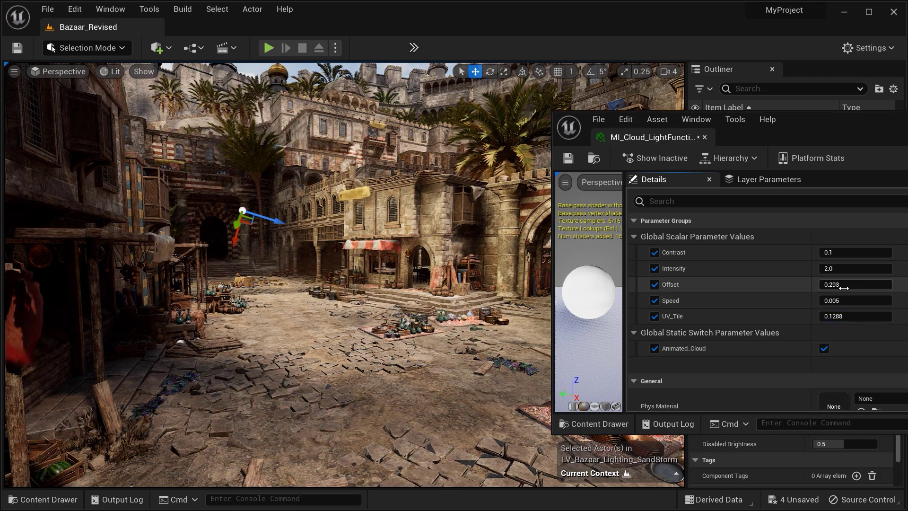
mouse_move(846, 284)
mouse_down()
mouse_move(827, 284)
mouse_move(846, 284)
mouse_up()
right_drag(331, 283, 267, 252)
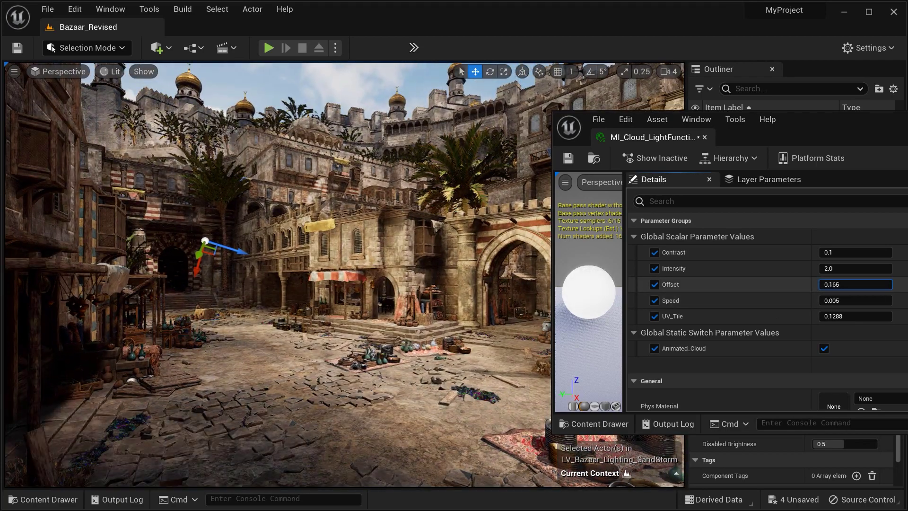
drag(831, 284, 822, 299)
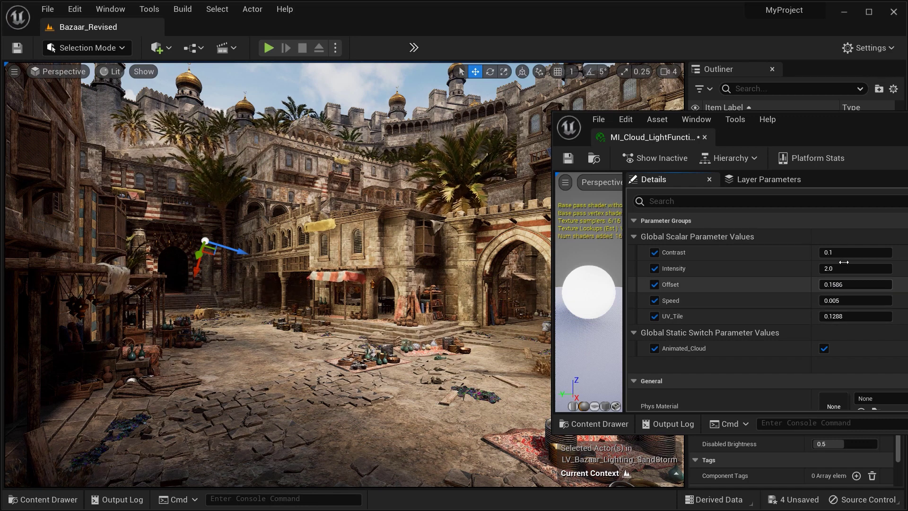
drag(840, 250, 846, 272)
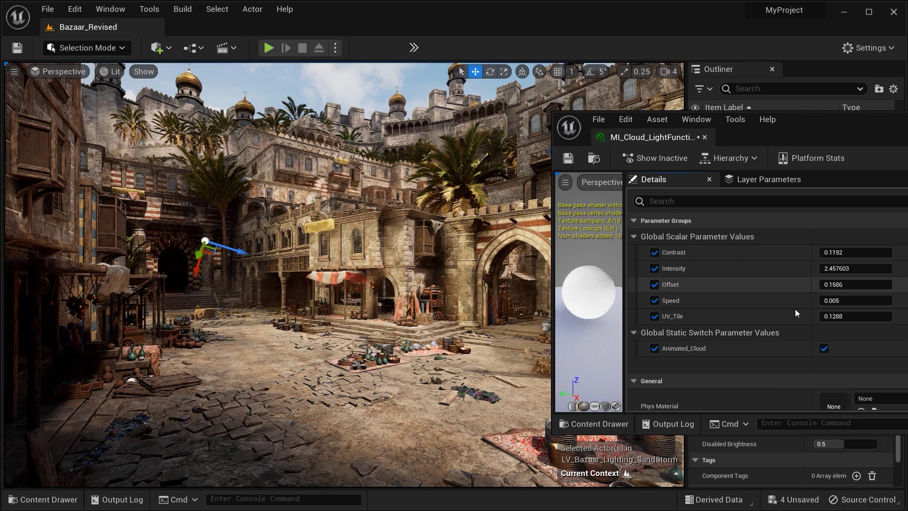
Step: Set the cloud Speed parameter to 0.01
click(833, 301)
text(0.101)
key(Return)
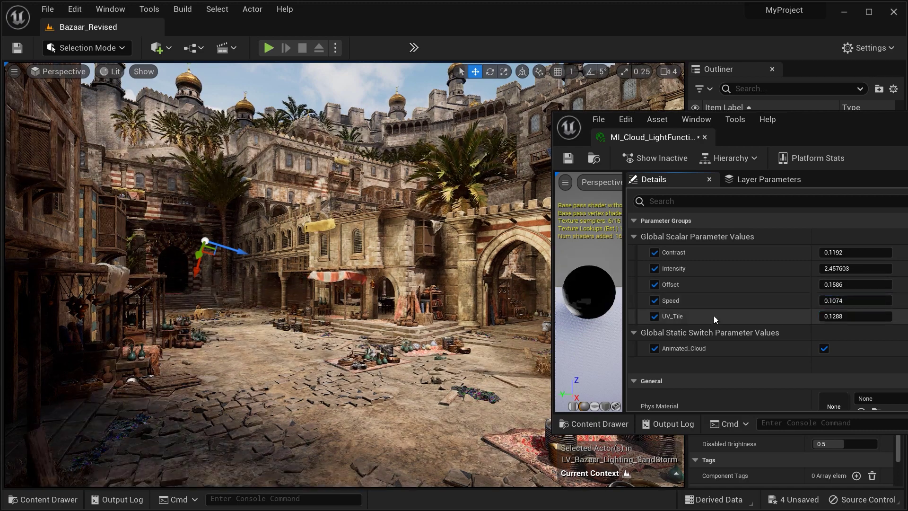
drag(825, 302, 831, 308)
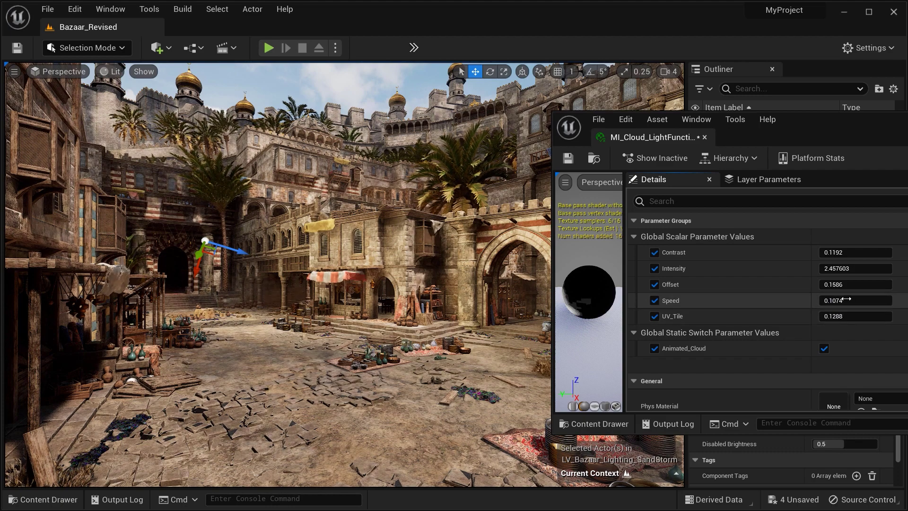
click(842, 300)
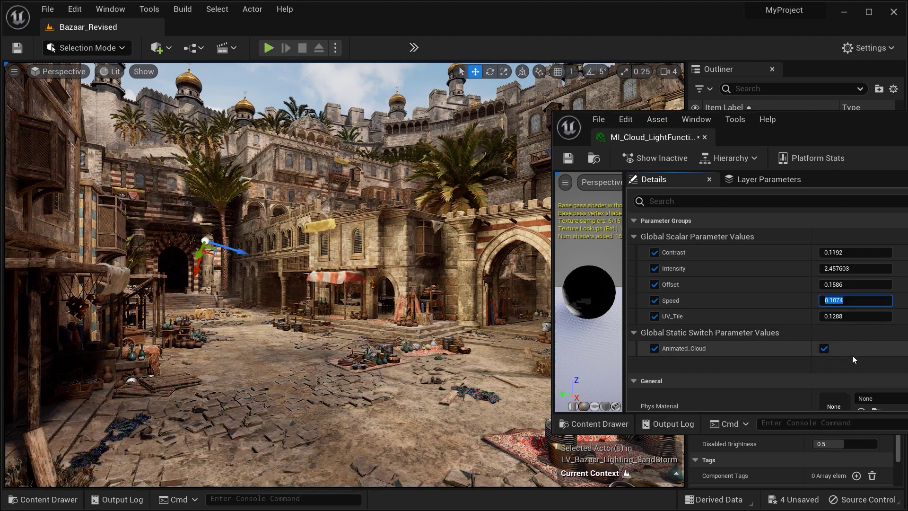
text(0.1)
key(BackSpace)
text(0)
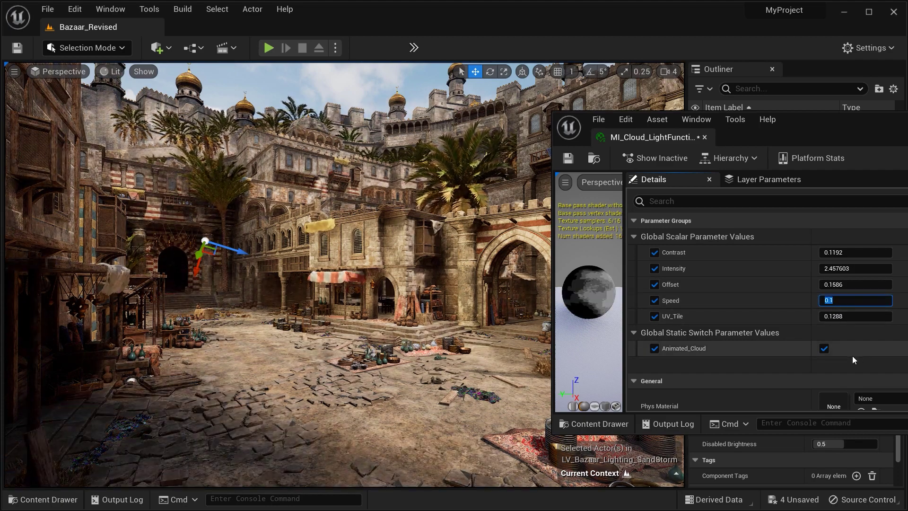
text(1)
key(Return)
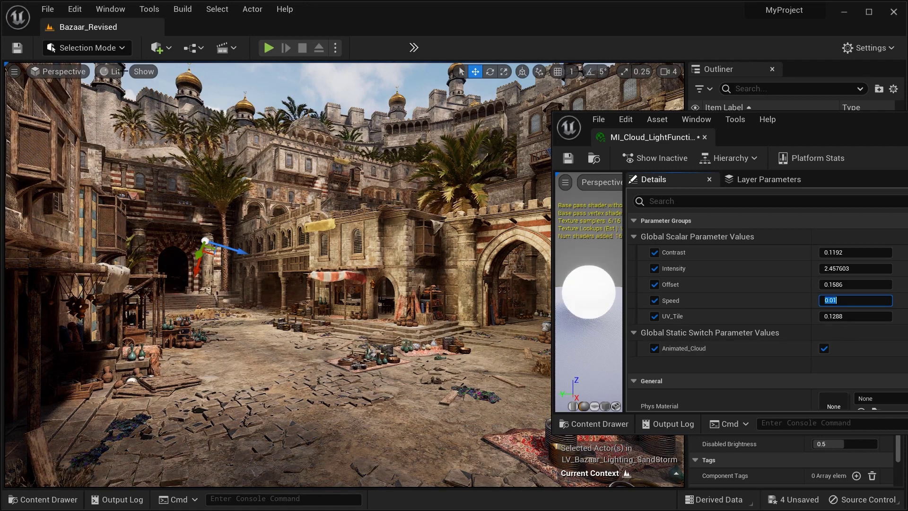
click(65, 73)
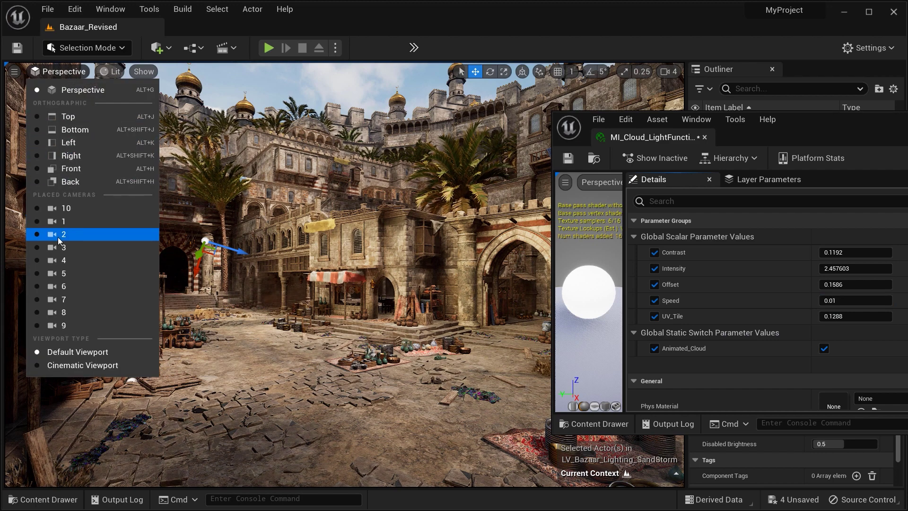
Step: Switch the viewport to placed camera 5, then close the MI_Cloud_LightFunction editor window
click(65, 274)
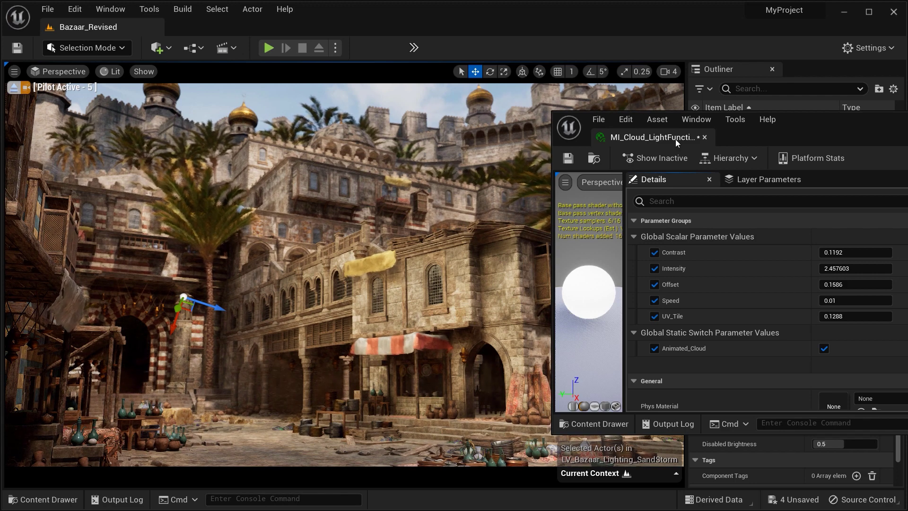
drag(755, 126, 506, 119)
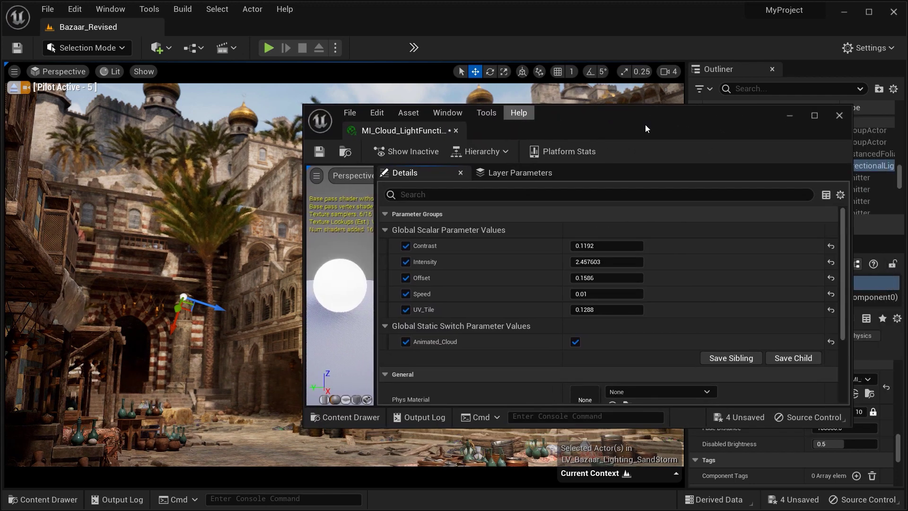
click(839, 116)
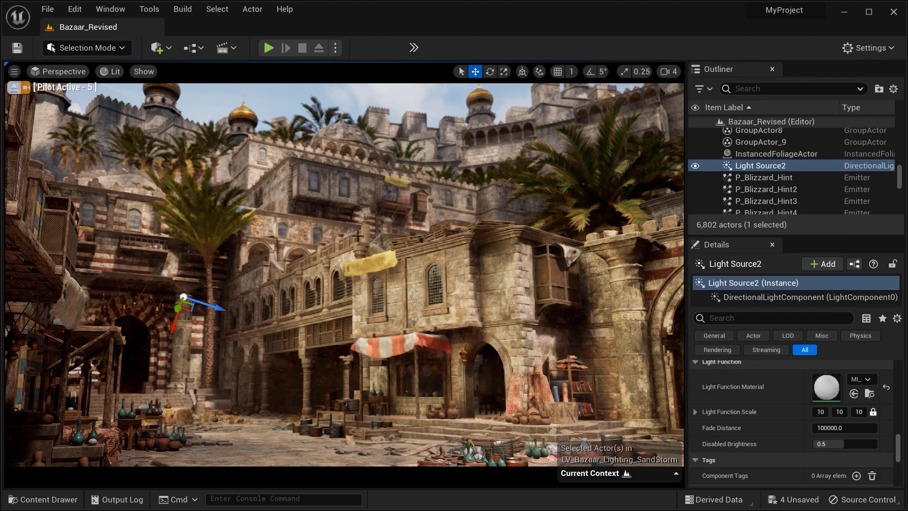